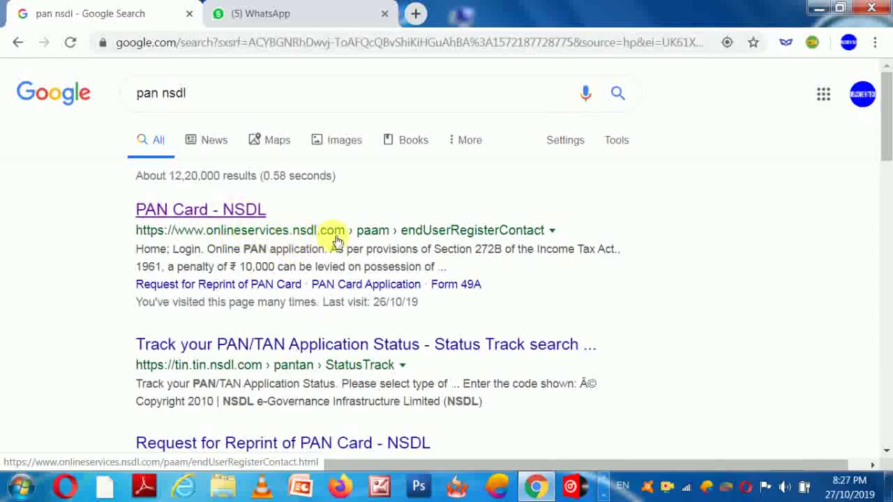
Step: Open the NSDL PAN page and choose New PAN - Indian Citizen (Form 49A) with category INDIVIDUAL
{"action": "left_click", "coordinate": [219, 215]}
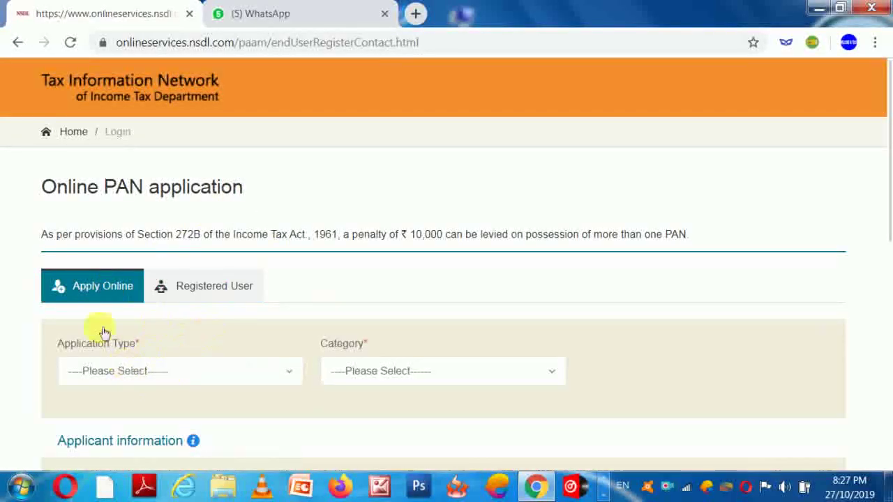
{"action": "left_click", "coordinate": [130, 376]}
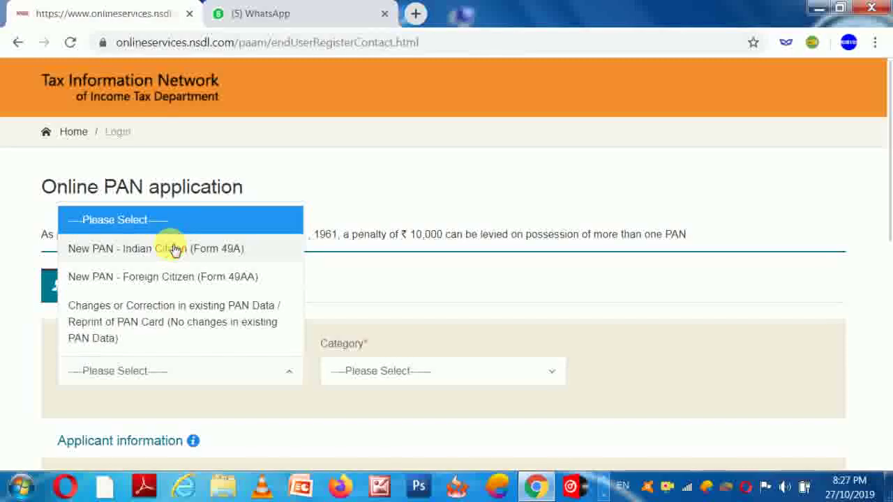
{"action": "left_click", "coordinate": [174, 248]}
{"action": "left_click", "coordinate": [433, 376]}
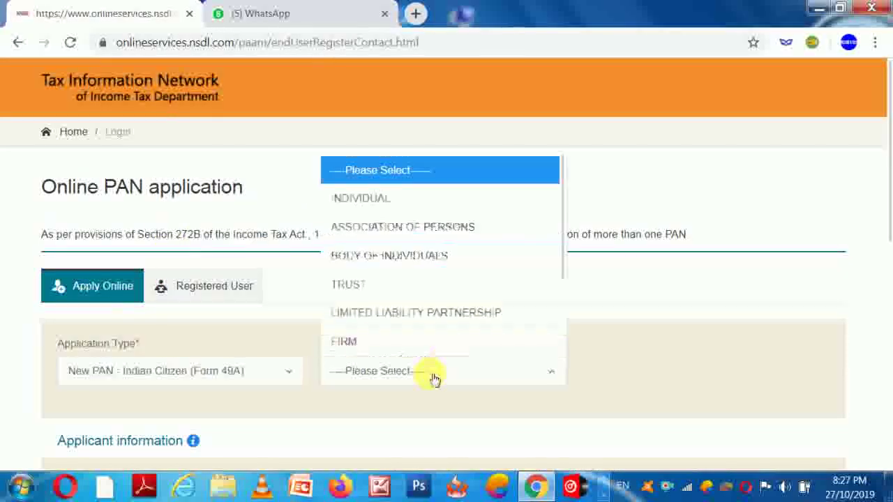
{"action": "left_click", "coordinate": [363, 199]}
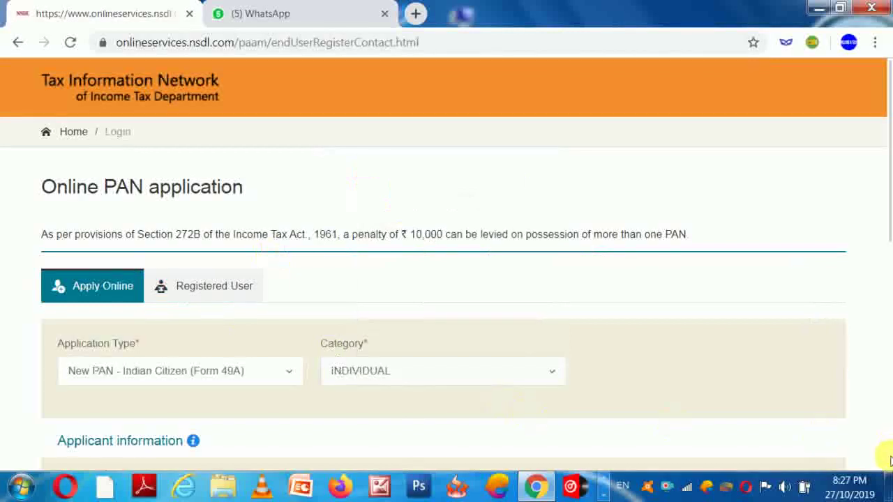
{"action": "scroll", "coordinate": [886, 459], "scroll_direction": "down", "scroll_amount": 5}
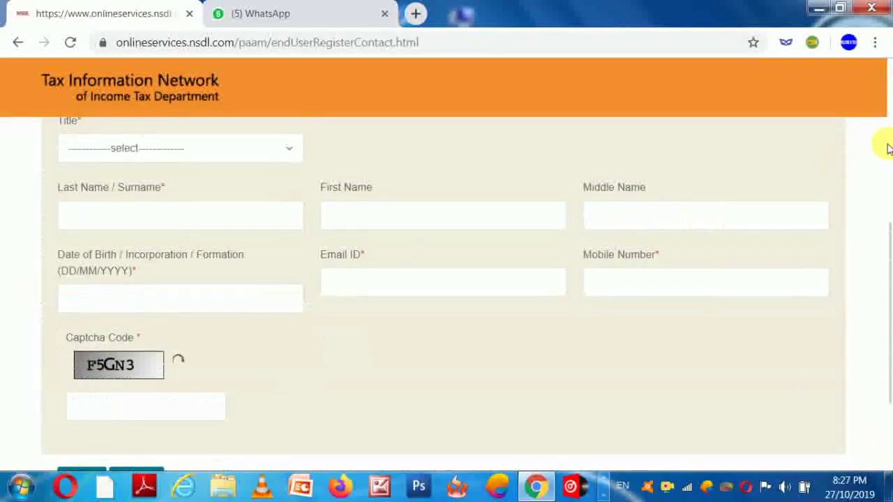
{"action": "scroll", "coordinate": [884, 237], "scroll_direction": "up", "scroll_amount": 1}
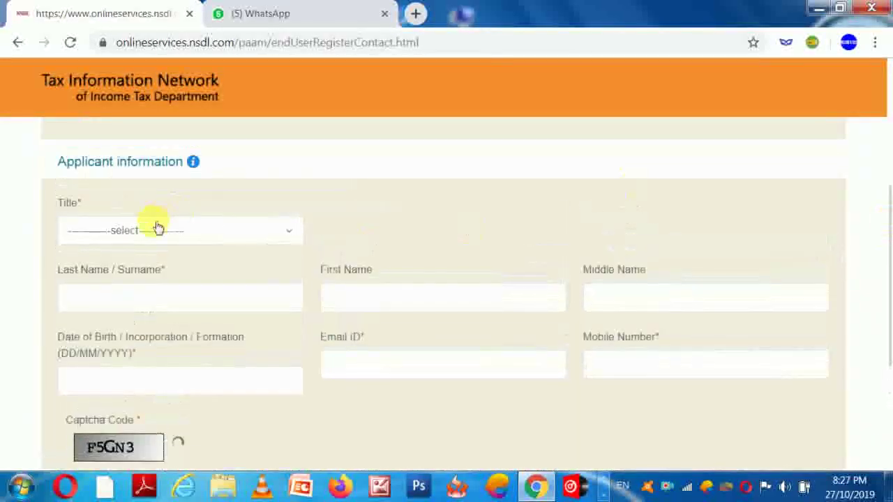
Step: Choose the title Shri and enter the applicant's surname and first name
{"action": "left_click", "coordinate": [161, 231]}
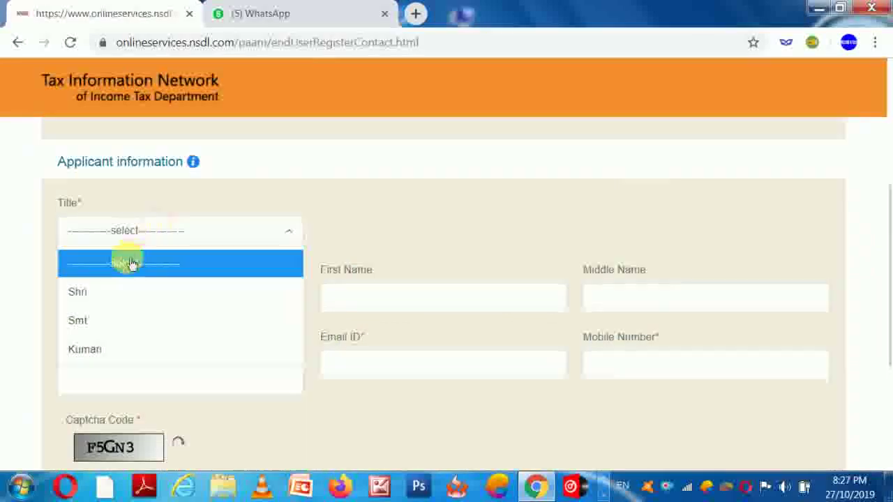
{"action": "left_click", "coordinate": [78, 291]}
{"action": "left_click", "coordinate": [153, 302]}
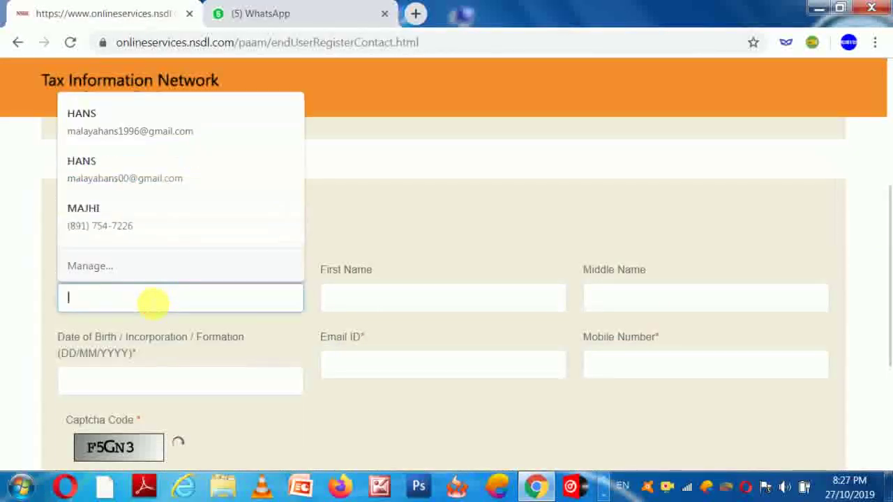
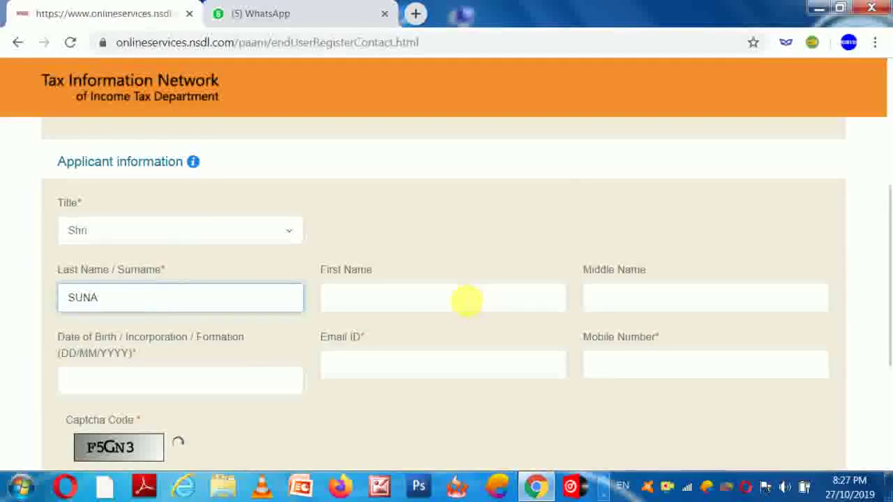
{"action": "left_click", "coordinate": [464, 299]}
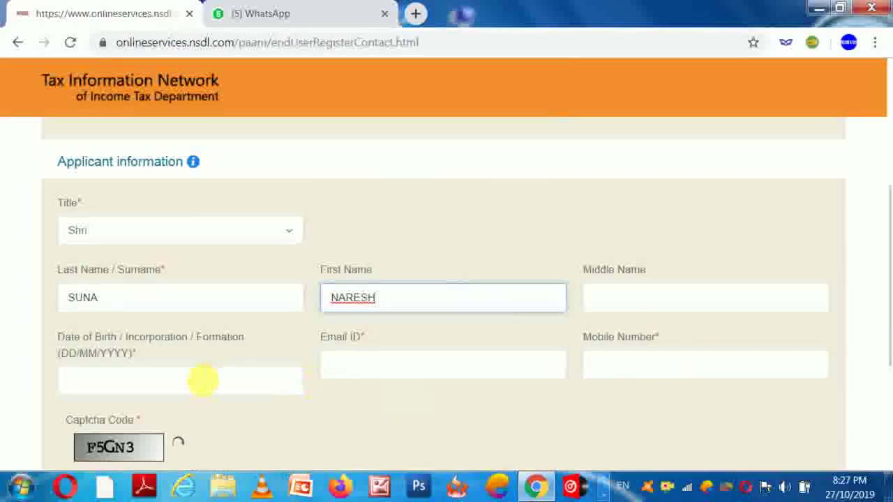
Step: Enter the applicant's mobile number and bring up the date-of-birth calendar
{"action": "left_click", "coordinate": [201, 390]}
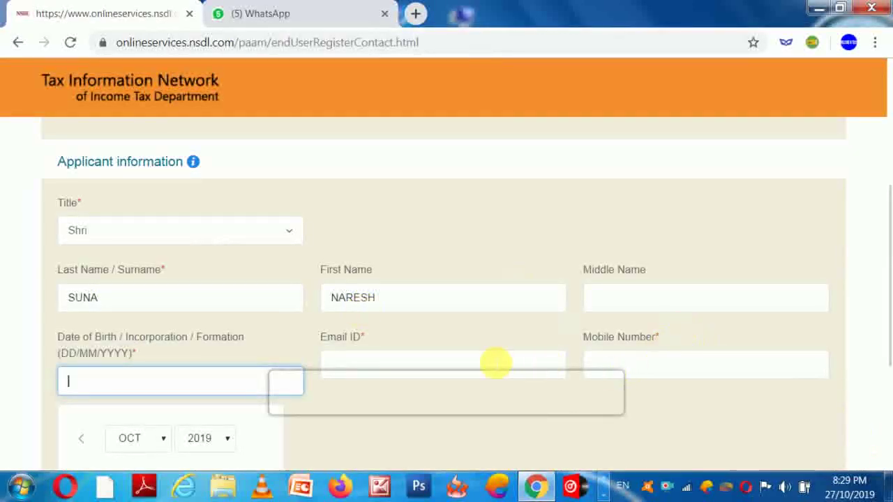
{"action": "left_click", "coordinate": [625, 363]}
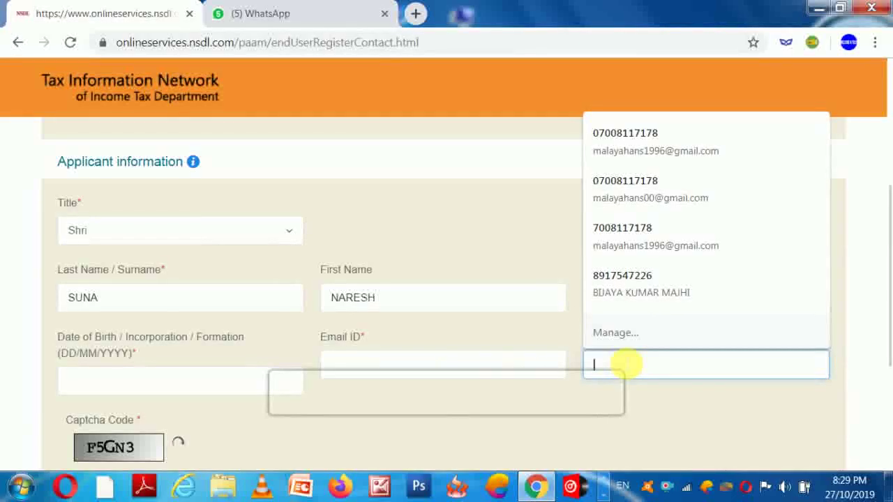
{"action": "type", "text": "977778"}
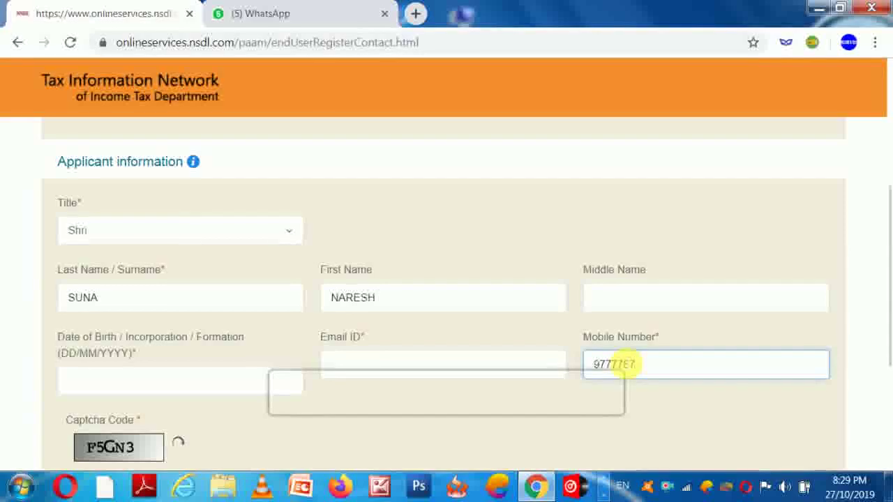
{"action": "type", "text": "7"}
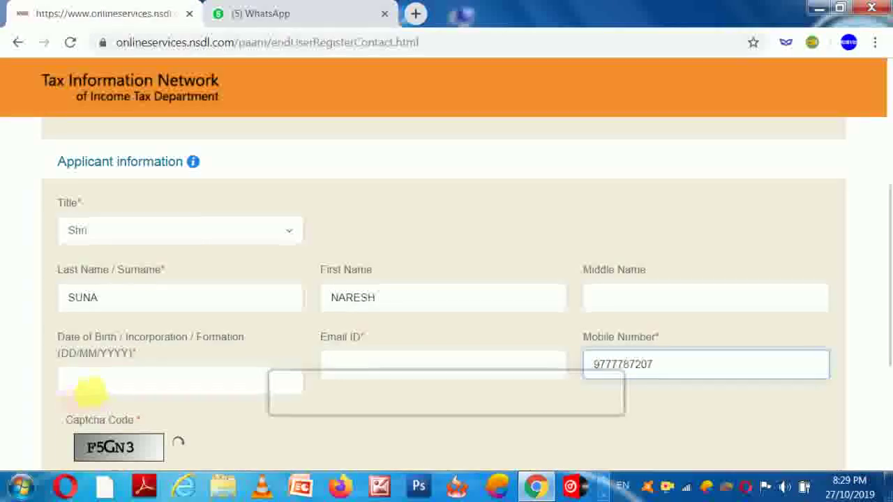
{"action": "left_click", "coordinate": [89, 390]}
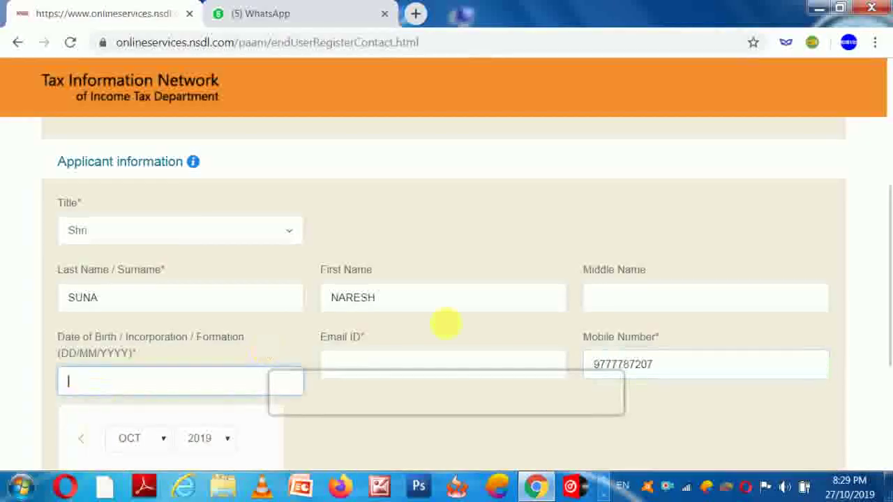
{"action": "left_click", "coordinate": [891, 435]}
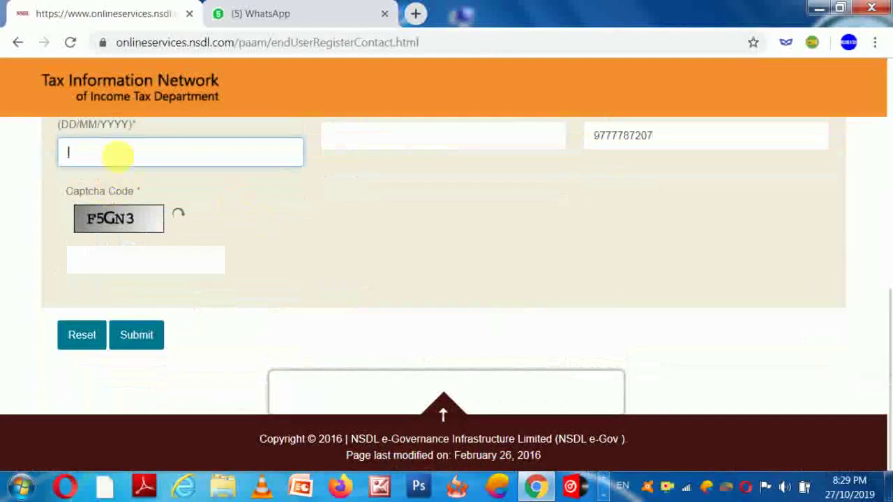
{"action": "left_click", "coordinate": [124, 153]}
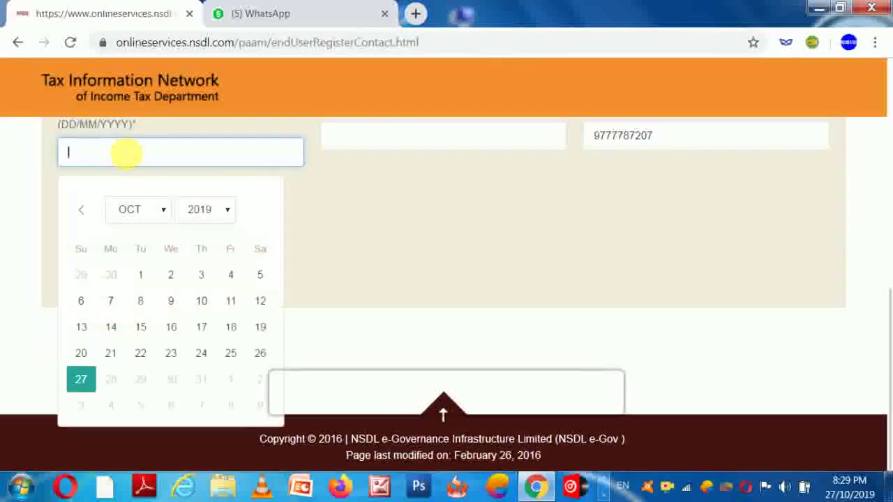
{"action": "left_click", "coordinate": [208, 208]}
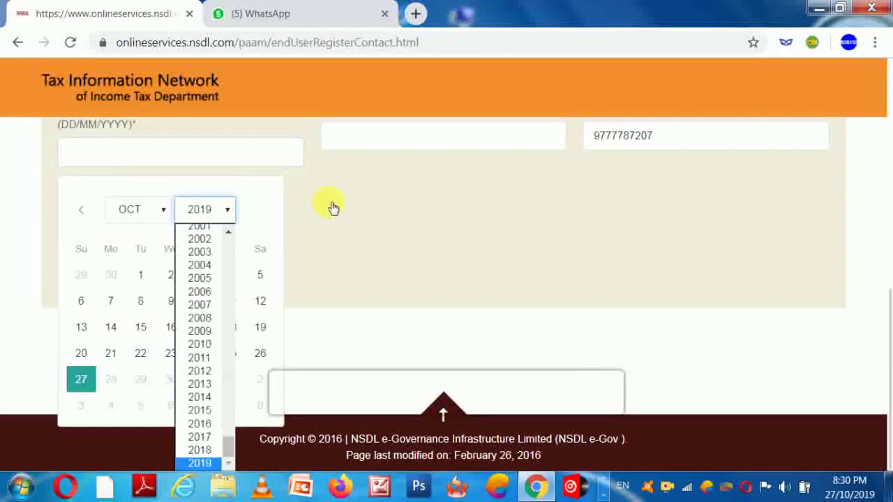
{"action": "type", "text": "1990"}
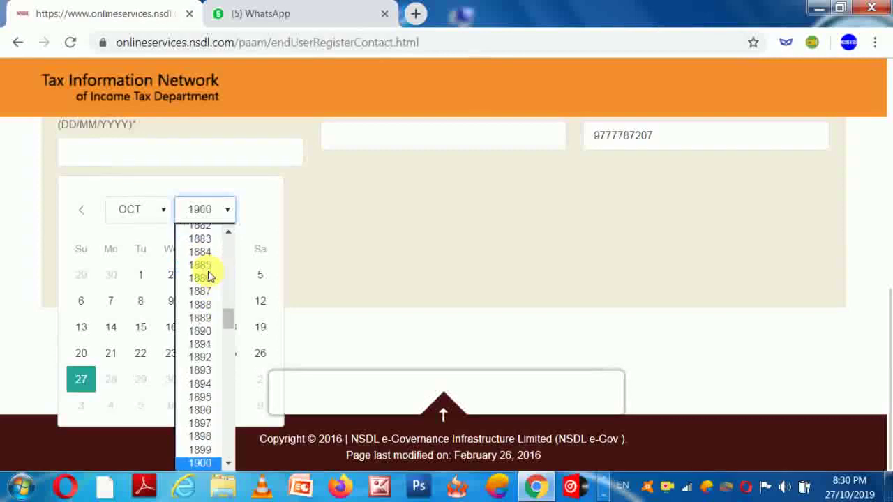
{"action": "key", "text": "Return"}
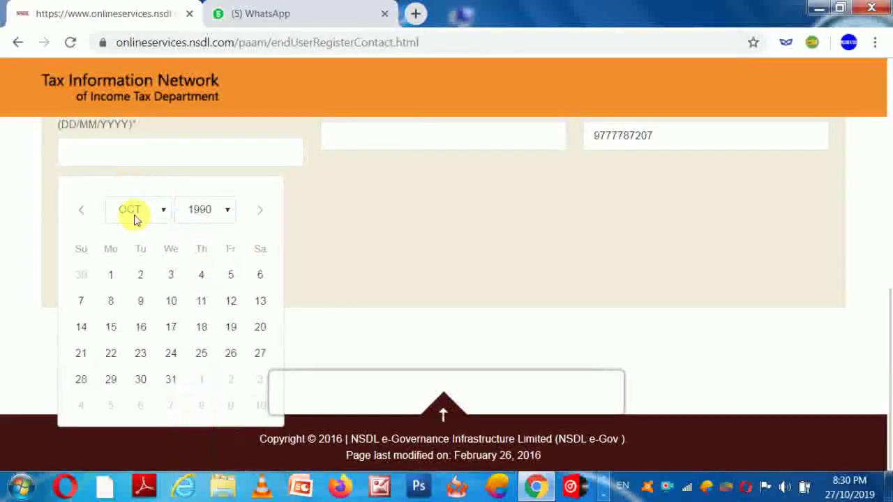
{"action": "left_click", "coordinate": [136, 216]}
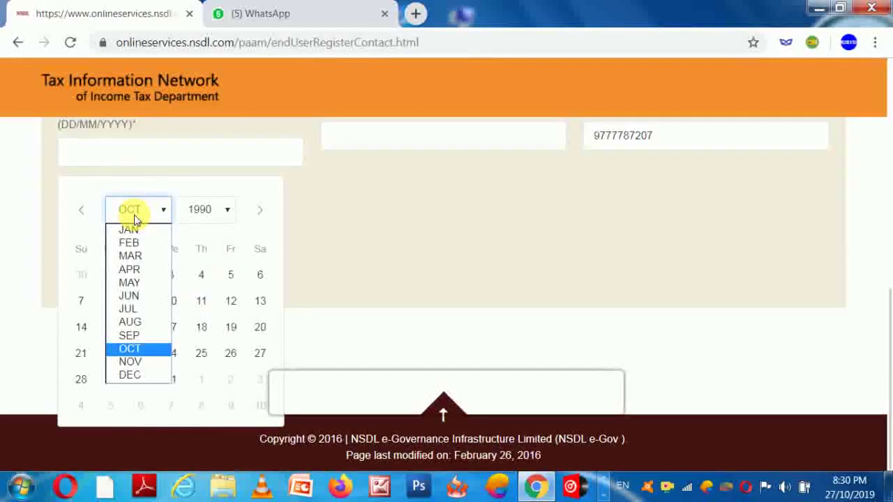
{"action": "left_click", "coordinate": [132, 297]}
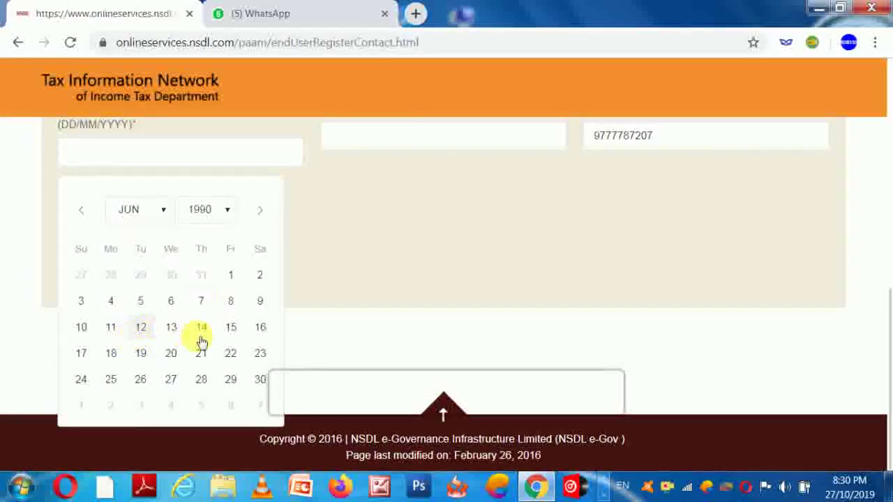
{"action": "left_click", "coordinate": [230, 334]}
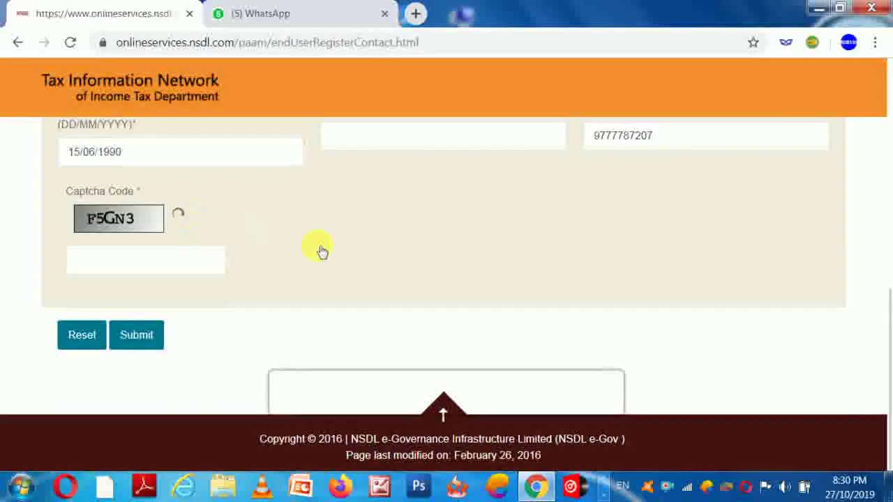
Step: Enter the displayed captcha code and return to the top of the form
{"action": "left_click", "coordinate": [137, 273]}
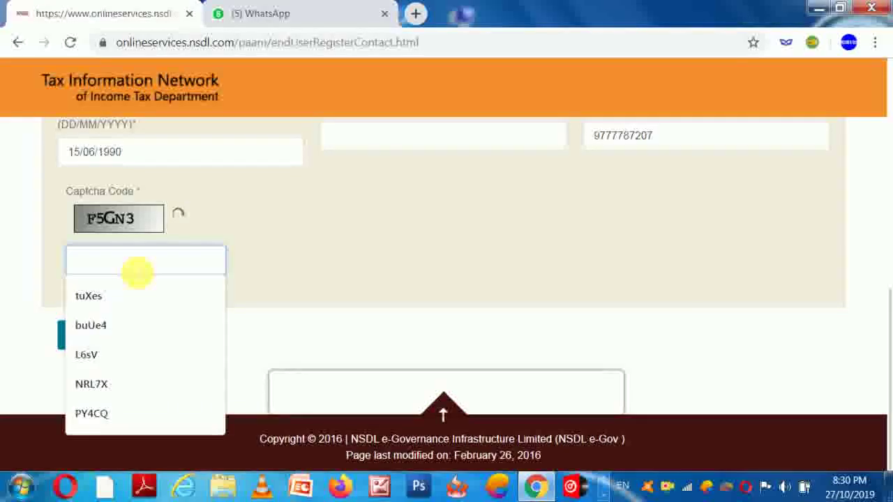
{"action": "type", "text": "F"}
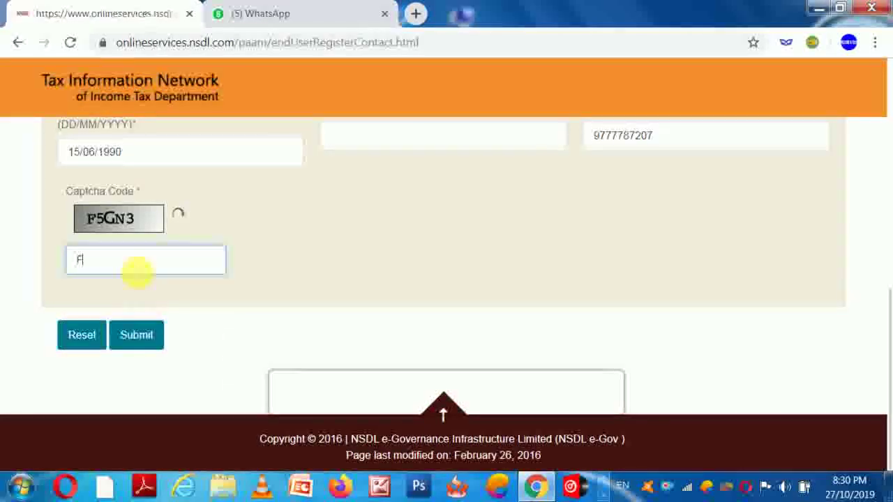
{"action": "type", "text": "5"}
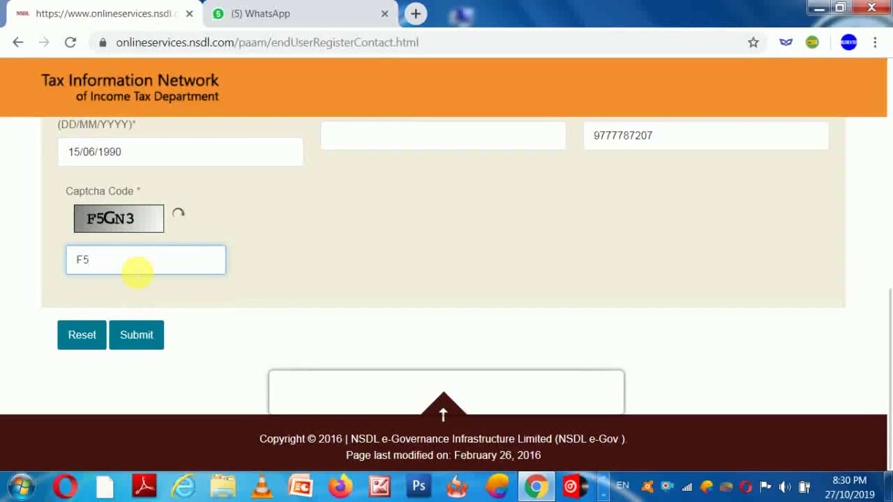
{"action": "type", "text": "GN3"}
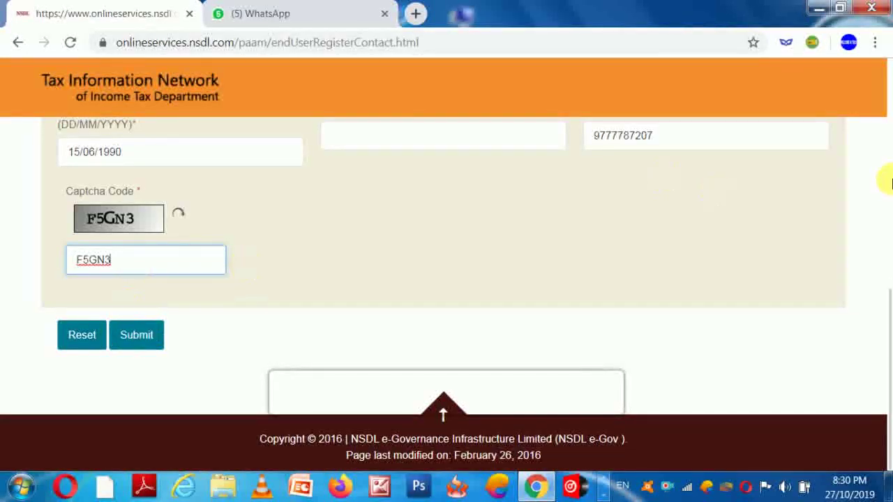
{"action": "left_click", "coordinate": [885, 179]}
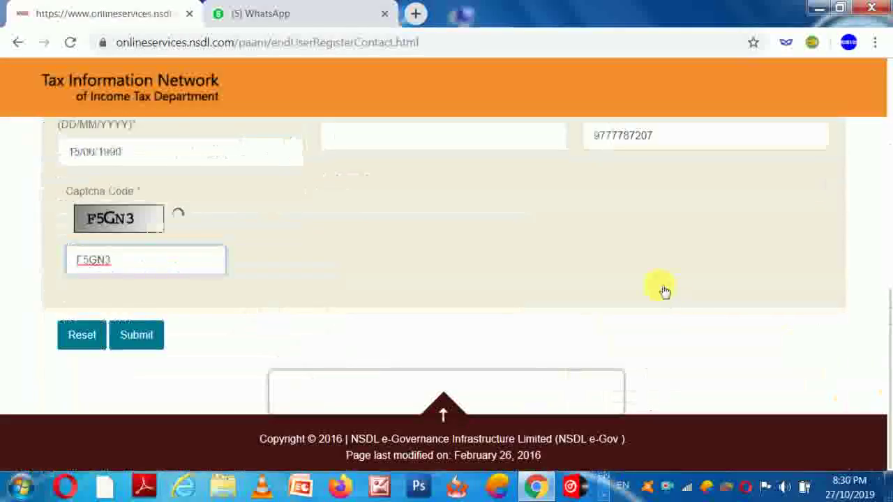
Step: Fill the Middle Name field with the applicant's middle name and dismiss the autofill suggestions
{"action": "left_click", "coordinate": [885, 385]}
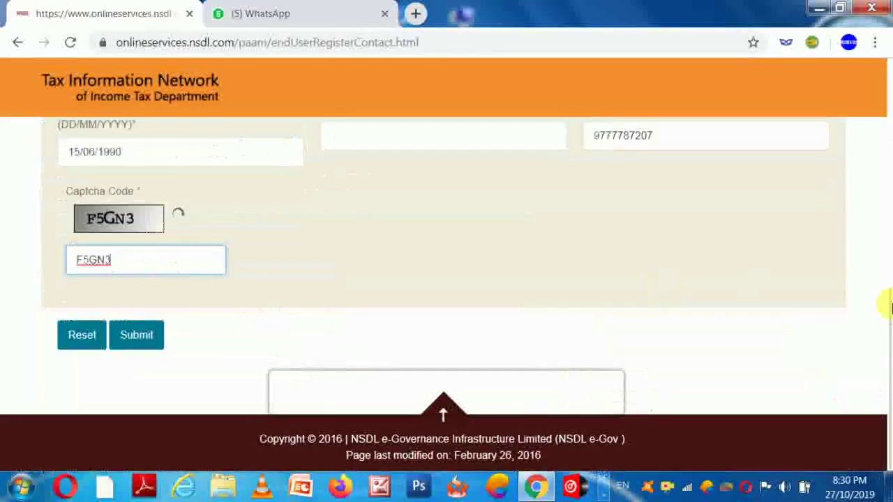
{"action": "left_click", "coordinate": [886, 192]}
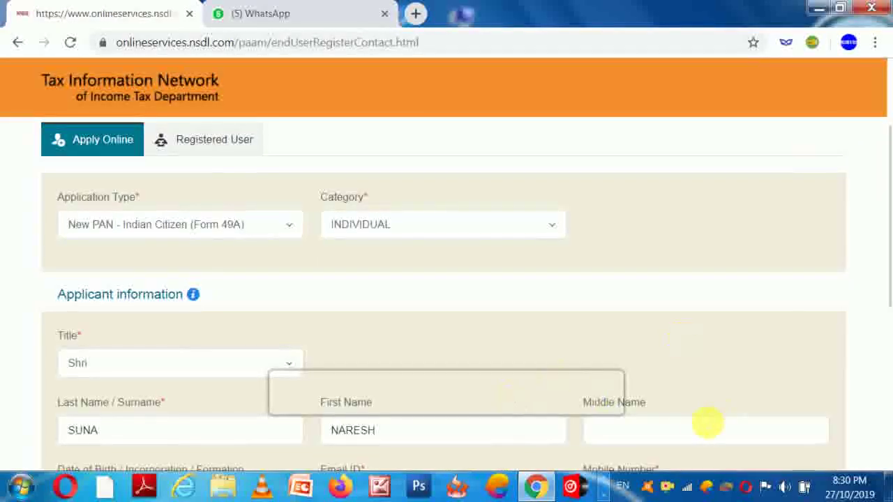
{"action": "left_click", "coordinate": [699, 428]}
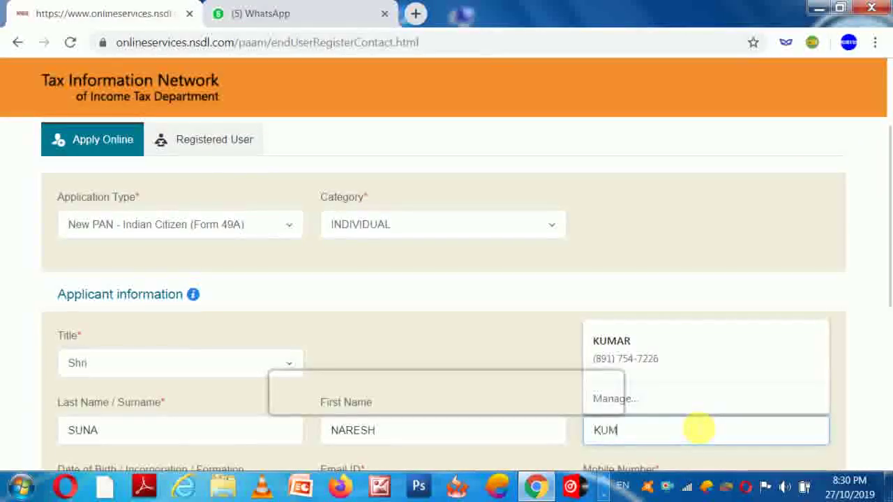
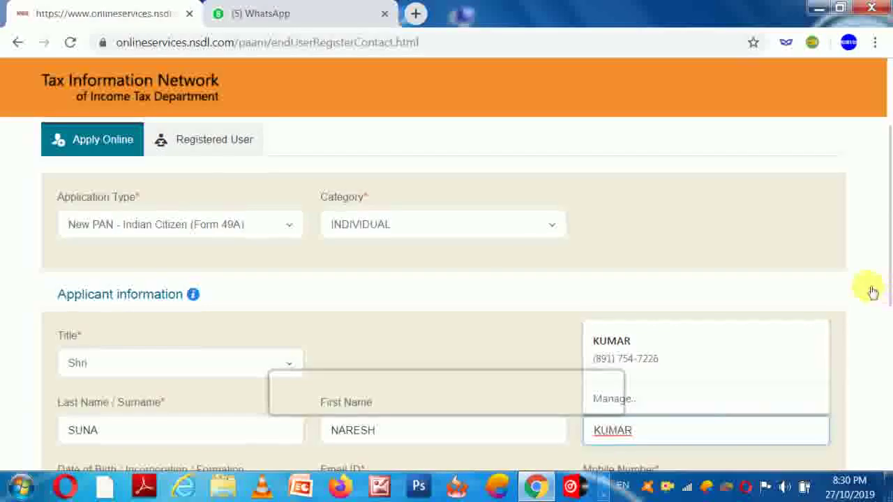
{"action": "left_click", "coordinate": [871, 291]}
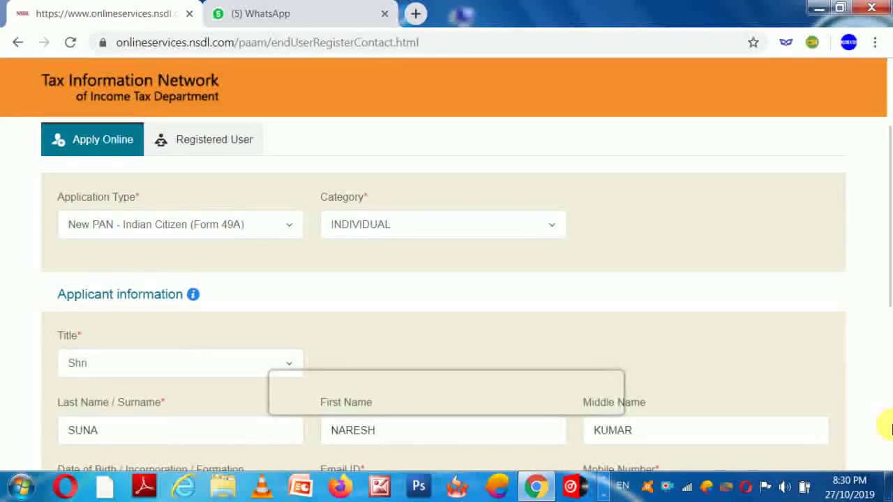
Step: Submit the registration, adding the saved e-mail address after the mandatory e-mail alert
{"action": "left_click", "coordinate": [889, 408]}
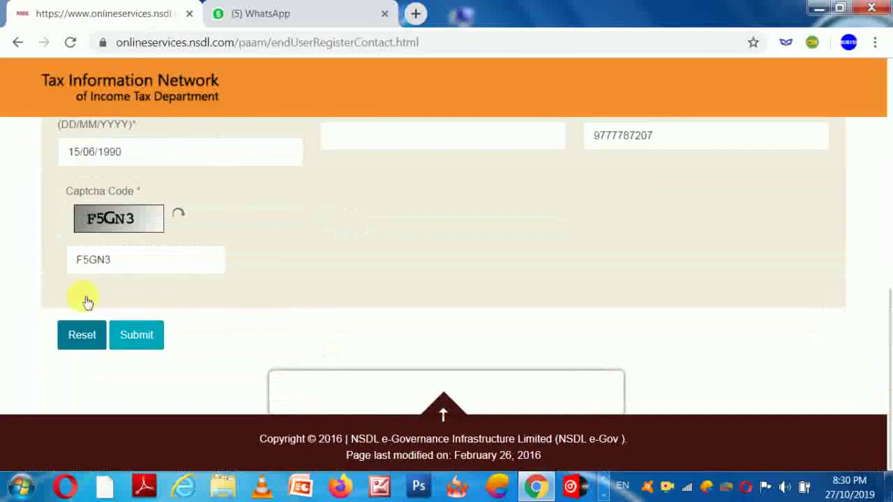
{"action": "left_click", "coordinate": [140, 337]}
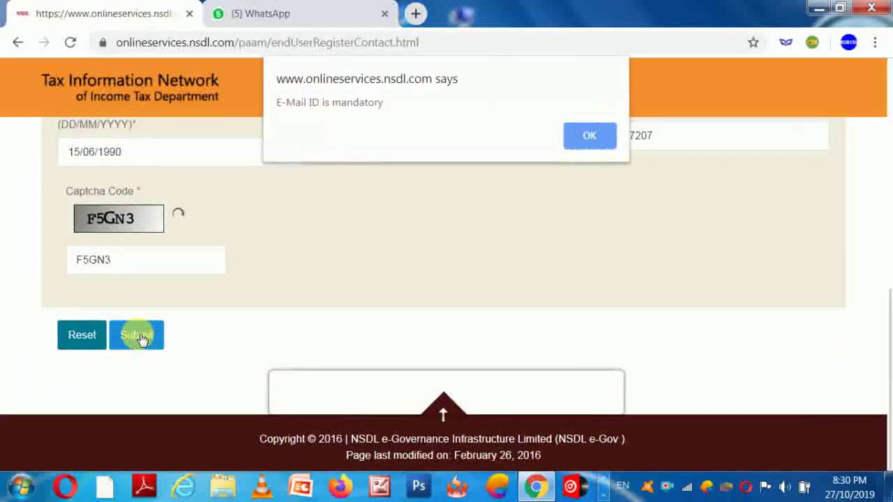
{"action": "left_click", "coordinate": [590, 131]}
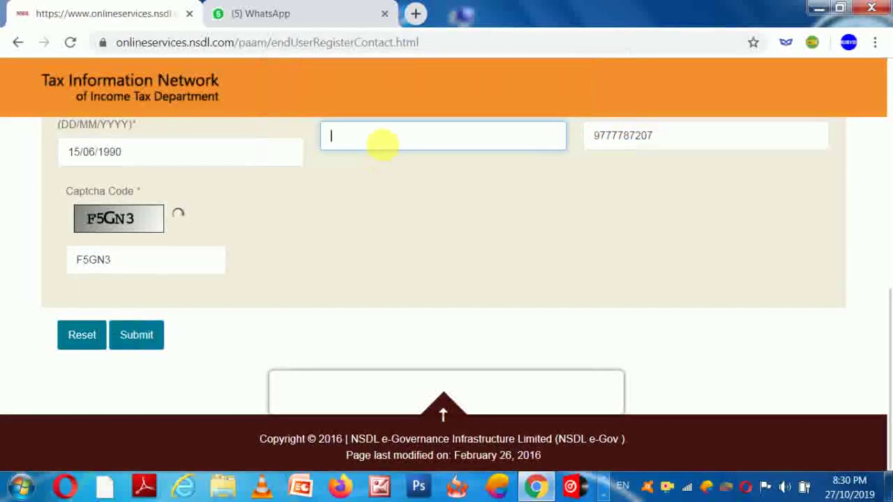
{"action": "left_click", "coordinate": [388, 145]}
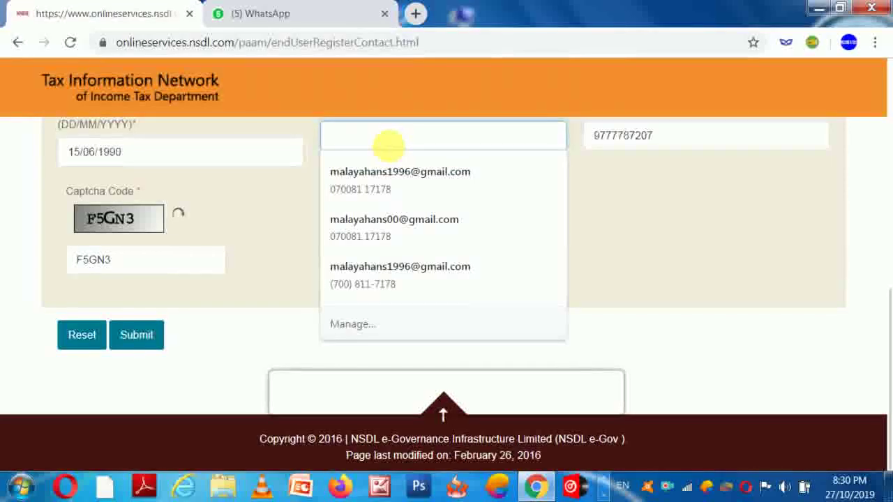
{"action": "left_click", "coordinate": [362, 234]}
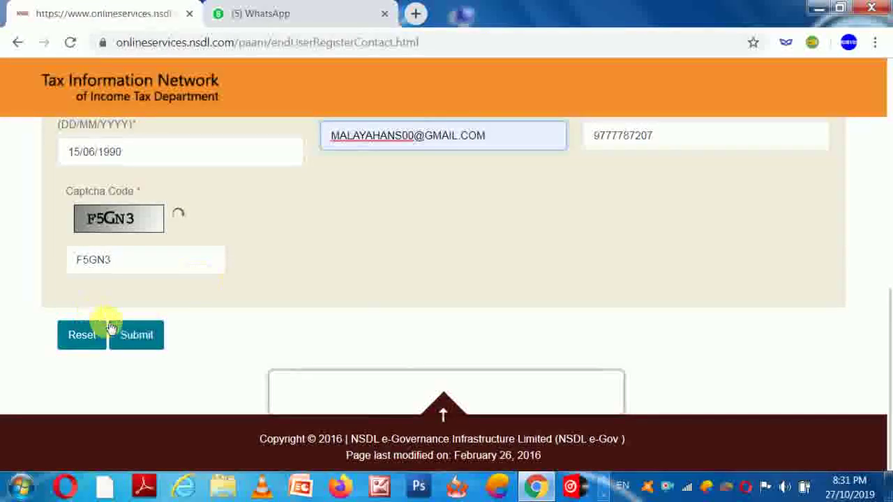
{"action": "left_click", "coordinate": [134, 341]}
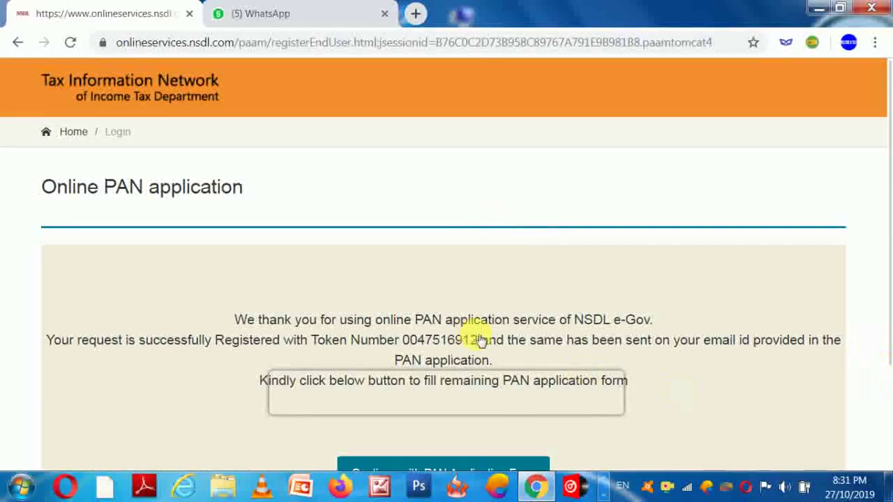
Step: Note the token number and continue to the full PAN application form
{"action": "left_click_drag", "start_coordinate": [402, 342], "coordinate": [481, 340]}
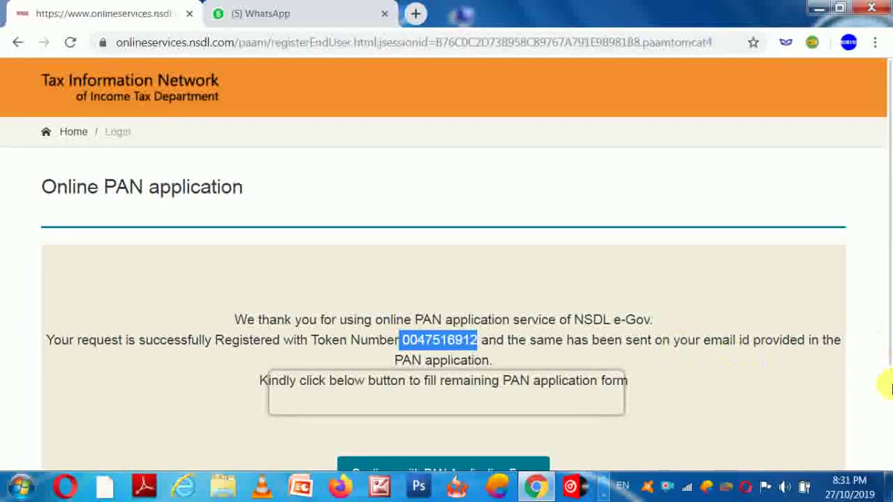
{"action": "scroll", "coordinate": [495, 321], "scroll_direction": "down", "scroll_amount": 2}
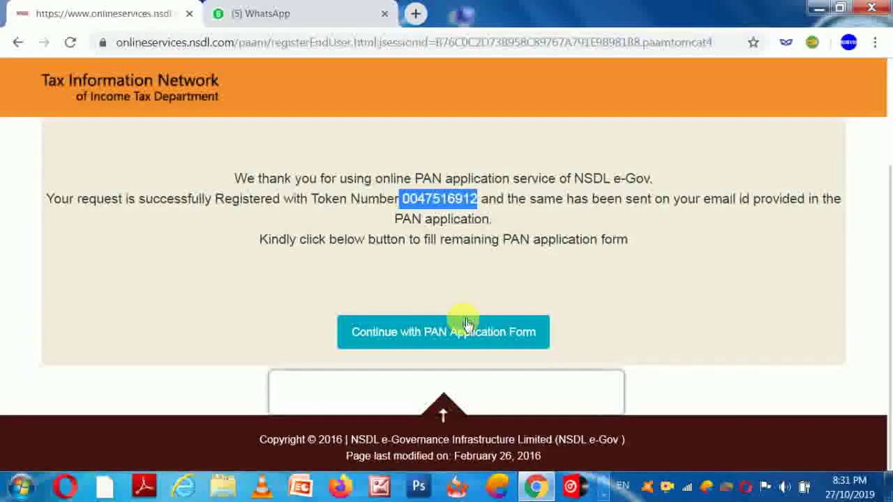
{"action": "left_click", "coordinate": [463, 324]}
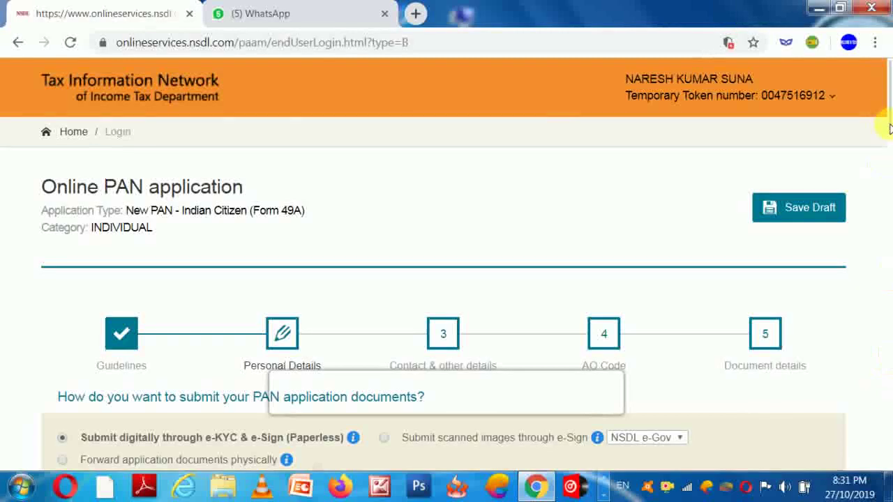
Step: Choose 'No Fees Applicable' so no physical PAN card is issued, e-PAN only
{"action": "scroll", "coordinate": [872, 139], "scroll_direction": "down", "scroll_amount": 5}
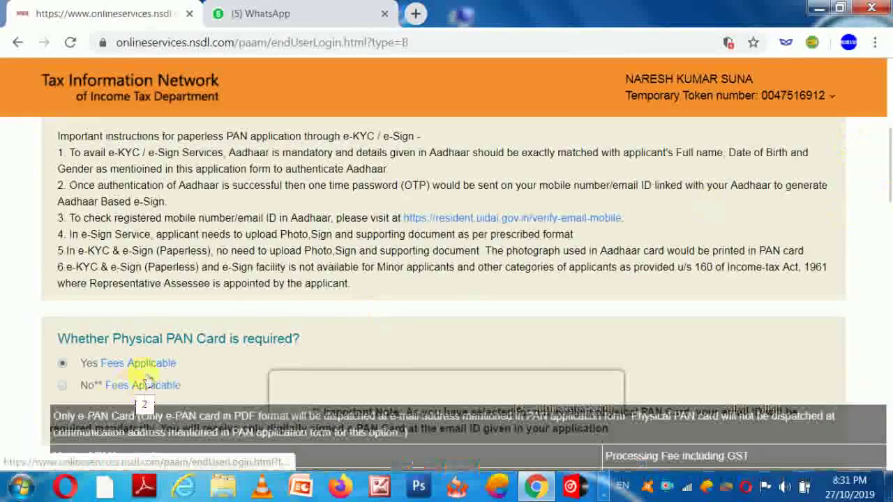
{"action": "left_click", "coordinate": [64, 388]}
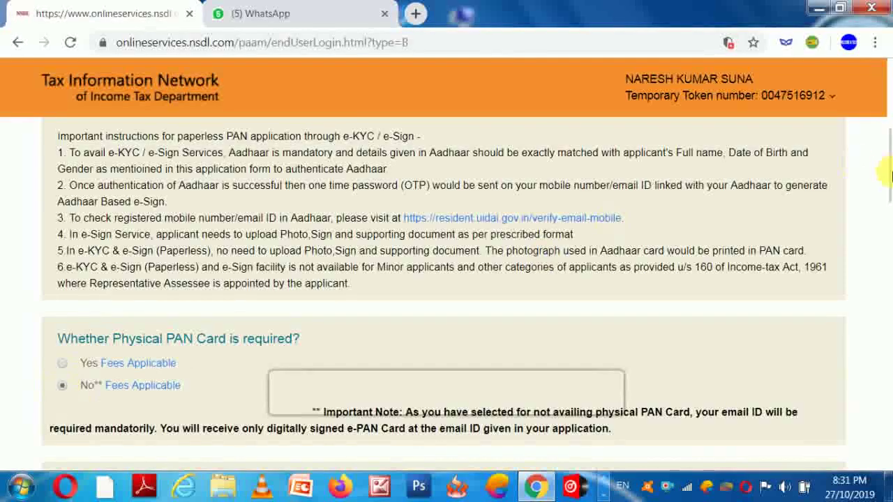
{"action": "scroll", "coordinate": [468, 333], "scroll_direction": "up", "scroll_amount": 5}
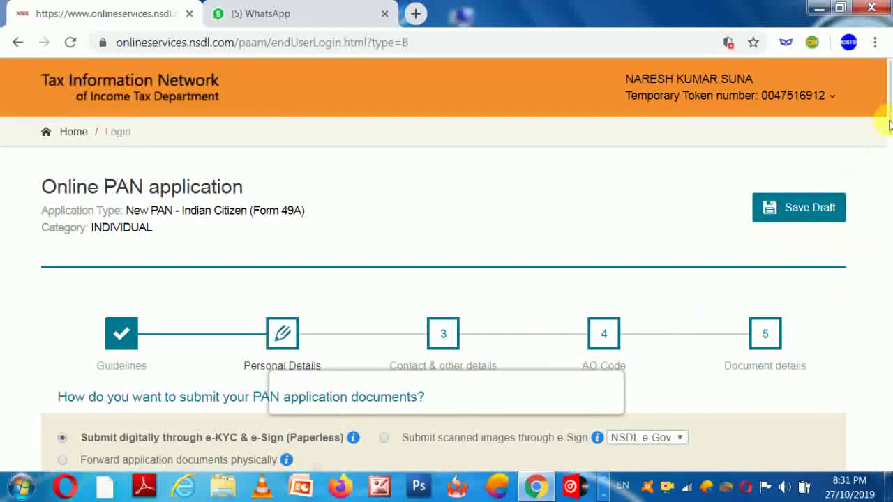
{"action": "left_click_drag", "start_coordinate": [889, 124], "coordinate": [879, 240]}
{"action": "scroll", "coordinate": [312, 288], "scroll_direction": "down", "scroll_amount": 1}
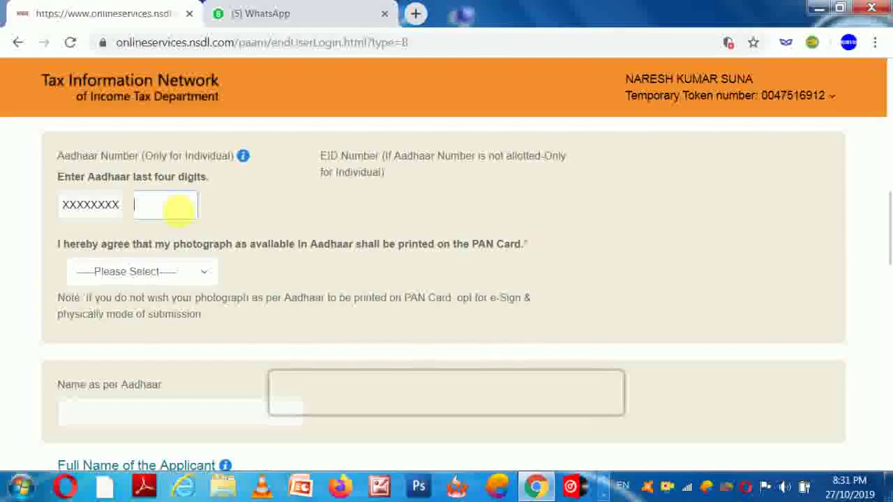
Step: Consent to printing the Aadhaar photograph on the PAN card and set gender to Male
{"action": "type", "text": "721"}
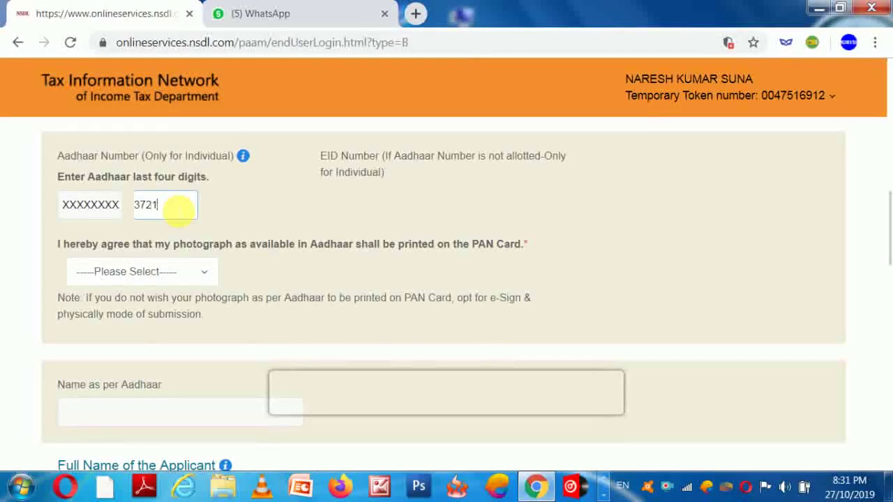
{"action": "left_click", "coordinate": [148, 272]}
{"action": "left_click", "coordinate": [152, 272]}
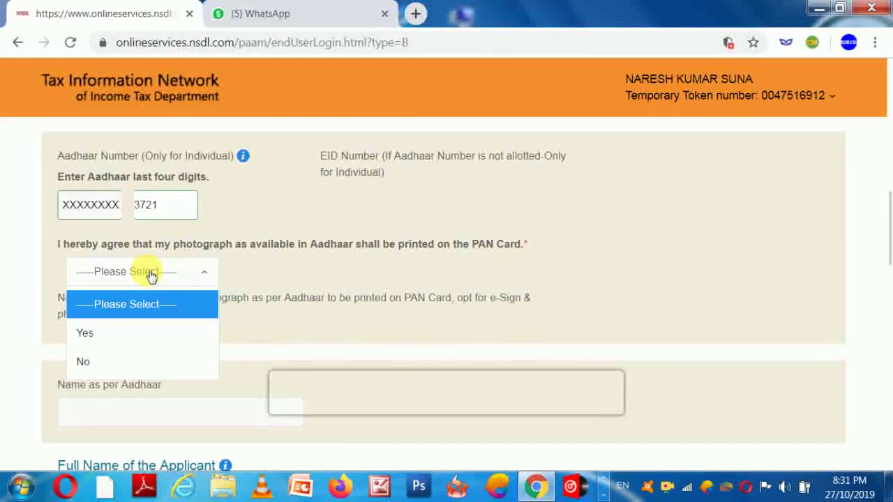
{"action": "left_click", "coordinate": [100, 332]}
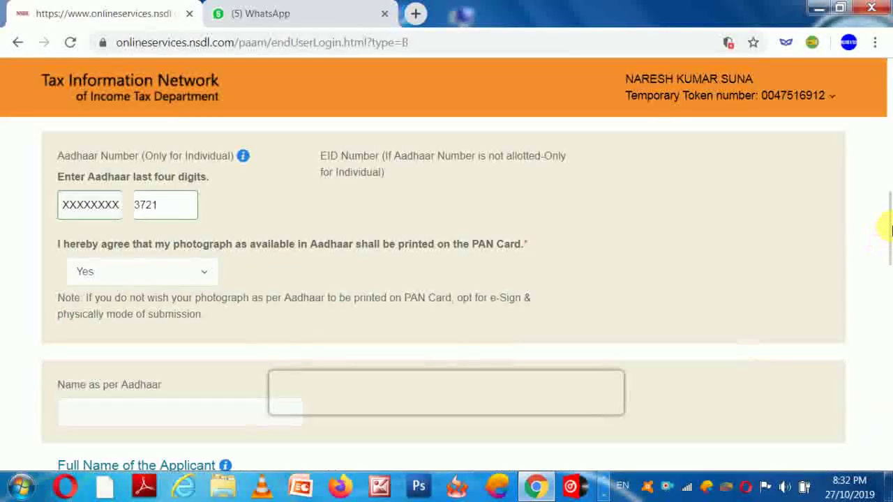
{"action": "scroll", "coordinate": [884, 244], "scroll_direction": "down", "scroll_amount": 3}
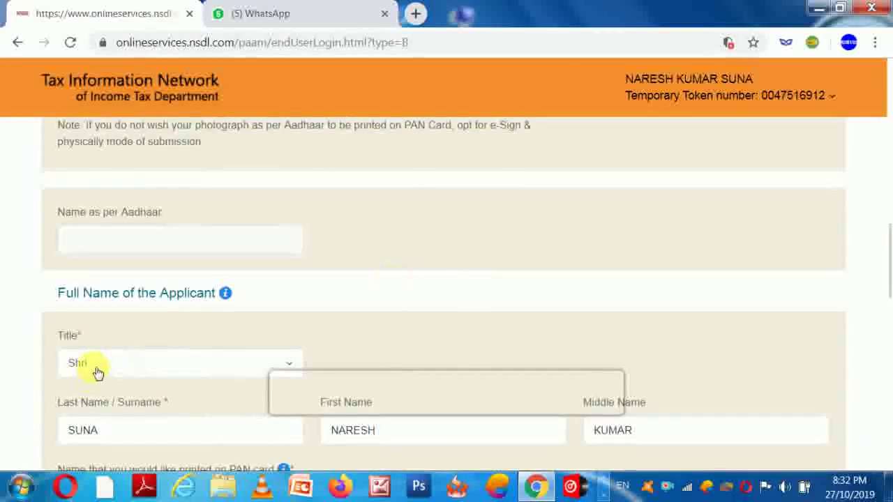
{"action": "scroll", "coordinate": [884, 251], "scroll_direction": "down", "scroll_amount": 1}
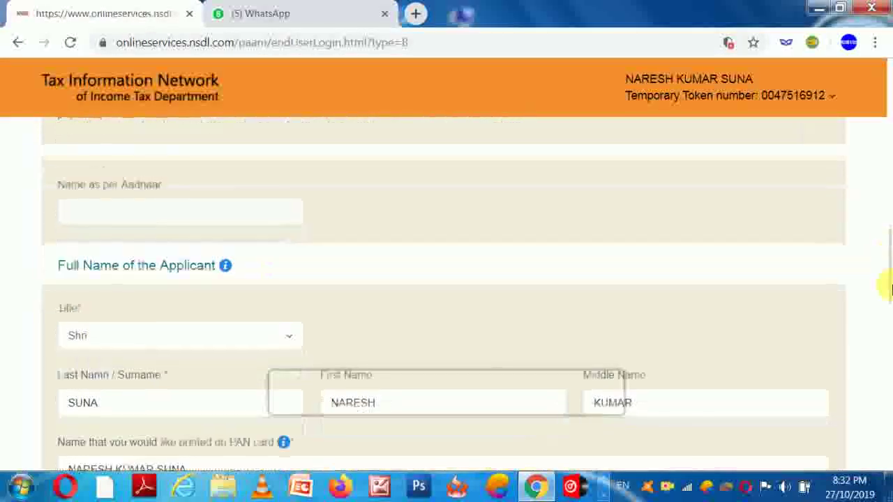
{"action": "scroll", "coordinate": [887, 291], "scroll_direction": "down", "scroll_amount": 3}
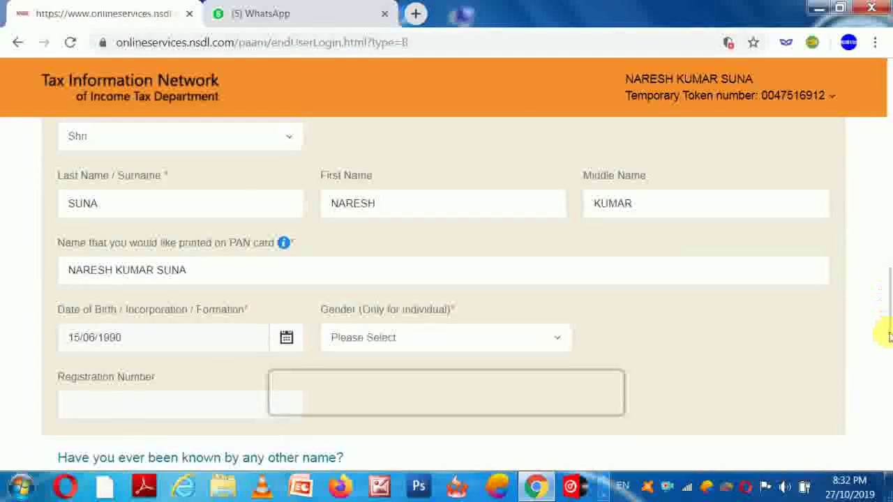
{"action": "left_click", "coordinate": [505, 338]}
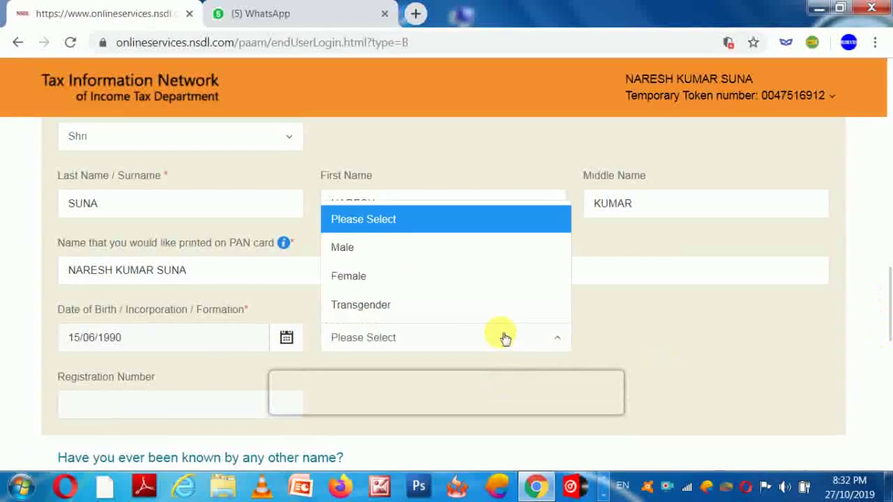
{"action": "left_click", "coordinate": [365, 250]}
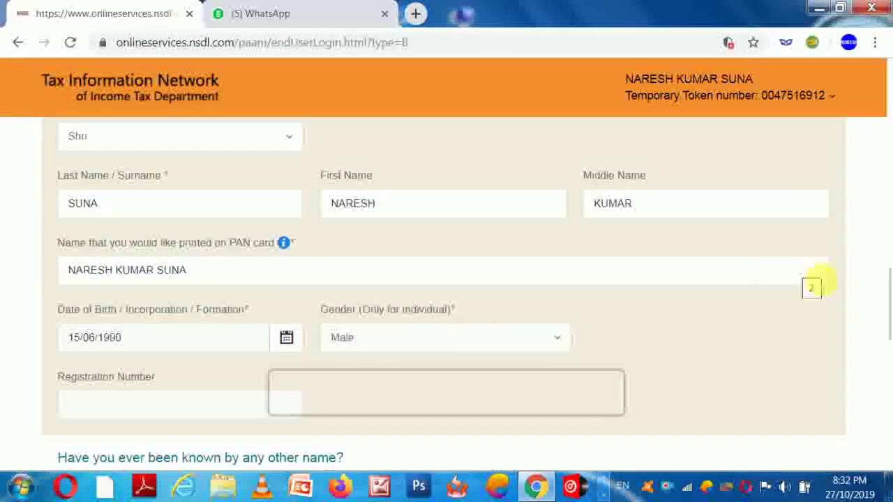
Step: Enter the father's surname and first name, then advance past Personal Details with Next
{"action": "scroll", "coordinate": [884, 314], "scroll_direction": "down", "scroll_amount": 3}
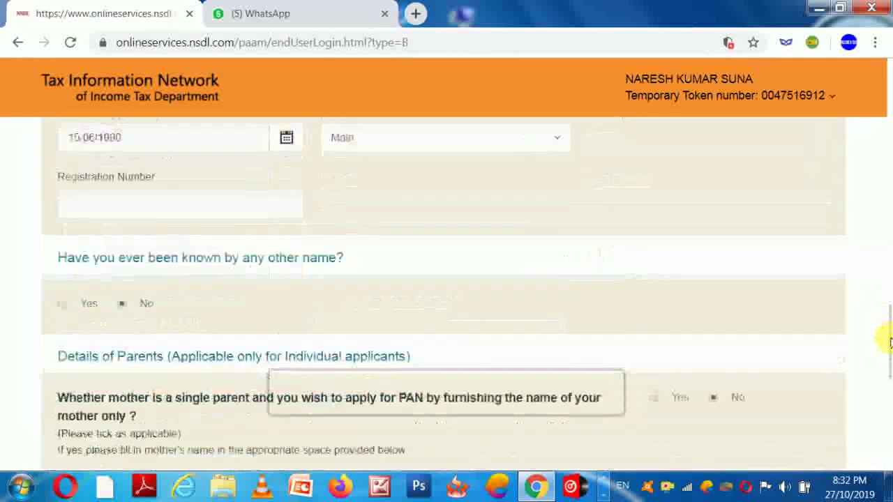
{"action": "left_click_drag", "start_coordinate": [887, 342], "coordinate": [879, 380]}
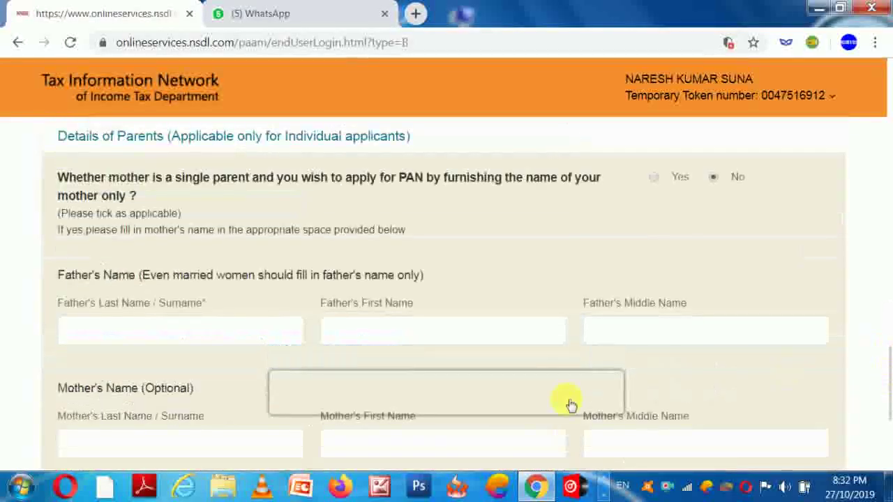
{"action": "left_click", "coordinate": [159, 339]}
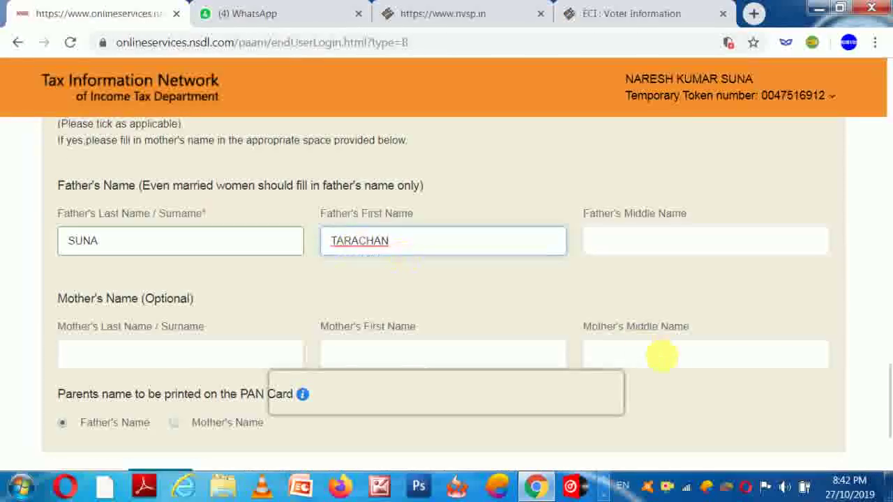
{"action": "scroll", "coordinate": [890, 449], "scroll_direction": "down", "scroll_amount": 3}
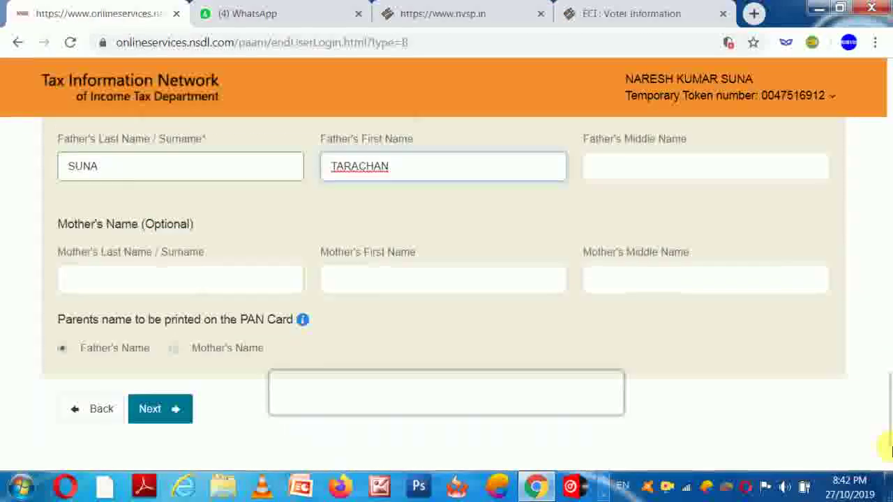
{"action": "left_click", "coordinate": [158, 323]}
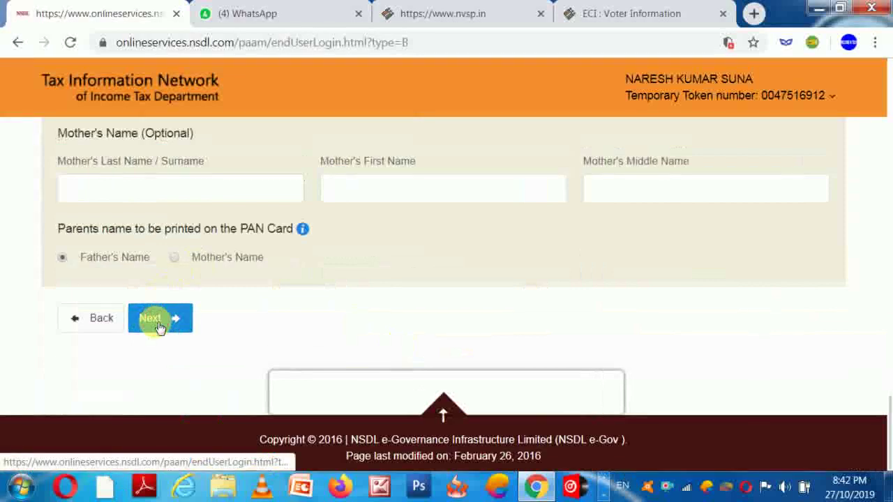
Step: Tick Income from Other sources as the applicant's source of income
{"action": "scroll", "coordinate": [884, 365], "scroll_direction": "down", "scroll_amount": 5}
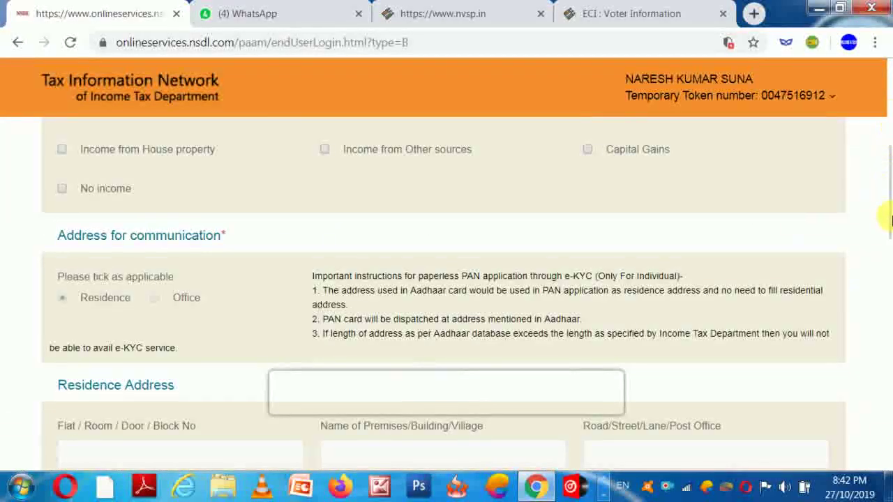
{"action": "scroll", "coordinate": [890, 204], "scroll_direction": "up", "scroll_amount": 1}
{"action": "scroll", "coordinate": [890, 204], "scroll_direction": "up", "scroll_amount": 2}
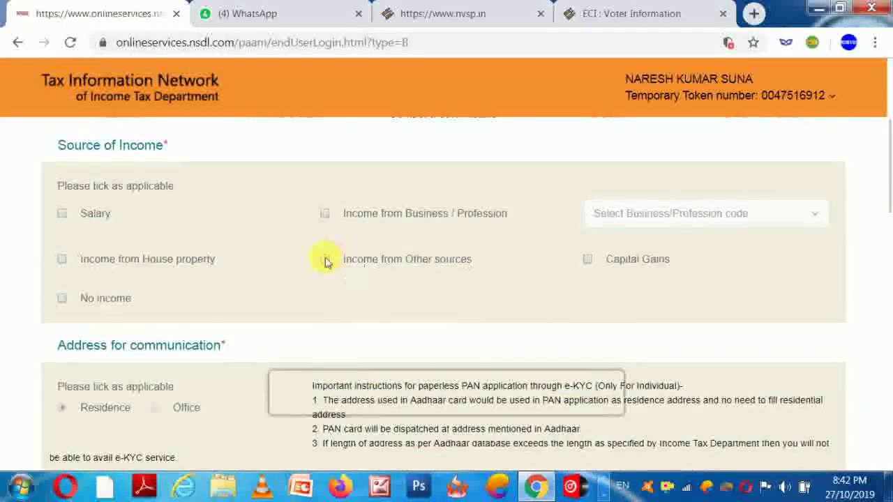
{"action": "left_click", "coordinate": [325, 259]}
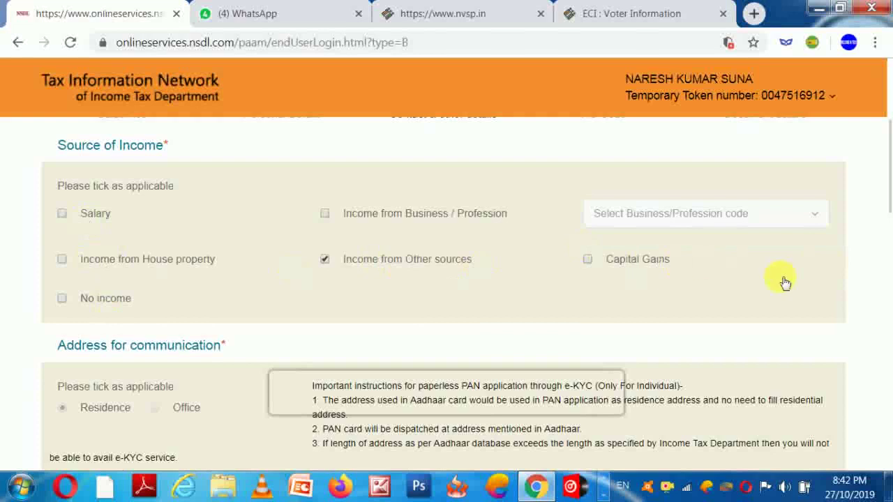
Step: Set the ISD country code to INDIA (91) by searching IND
{"action": "scroll", "coordinate": [884, 182], "scroll_direction": "down", "scroll_amount": 3}
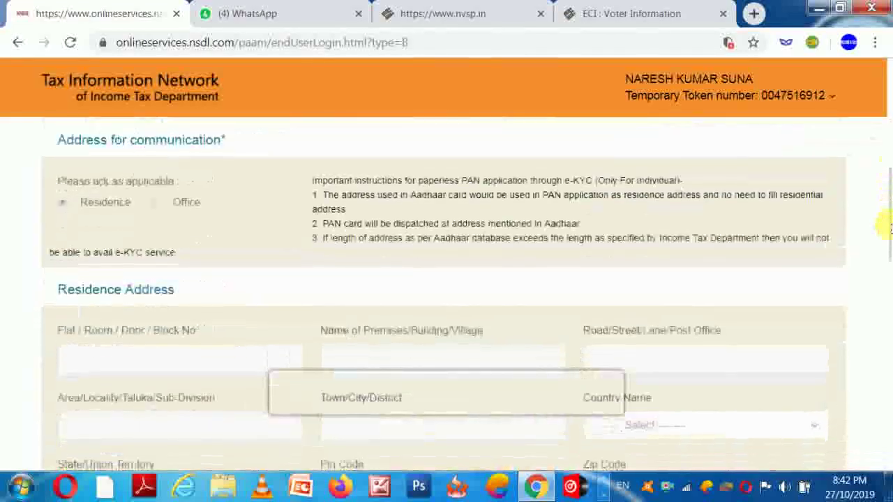
{"action": "scroll", "coordinate": [884, 227], "scroll_direction": "down", "scroll_amount": 1}
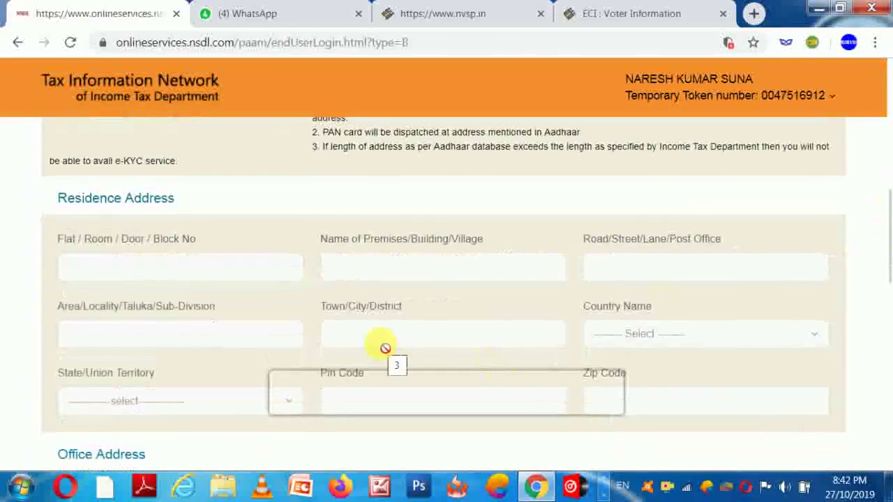
{"action": "scroll", "coordinate": [887, 230], "scroll_direction": "down", "scroll_amount": 2}
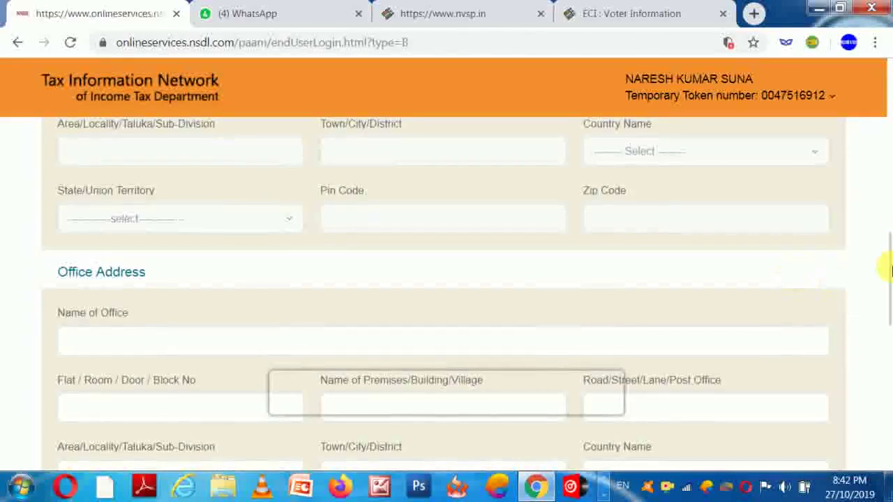
{"action": "scroll", "coordinate": [887, 280], "scroll_direction": "down", "scroll_amount": 1}
{"action": "scroll", "coordinate": [883, 300], "scroll_direction": "down", "scroll_amount": 2}
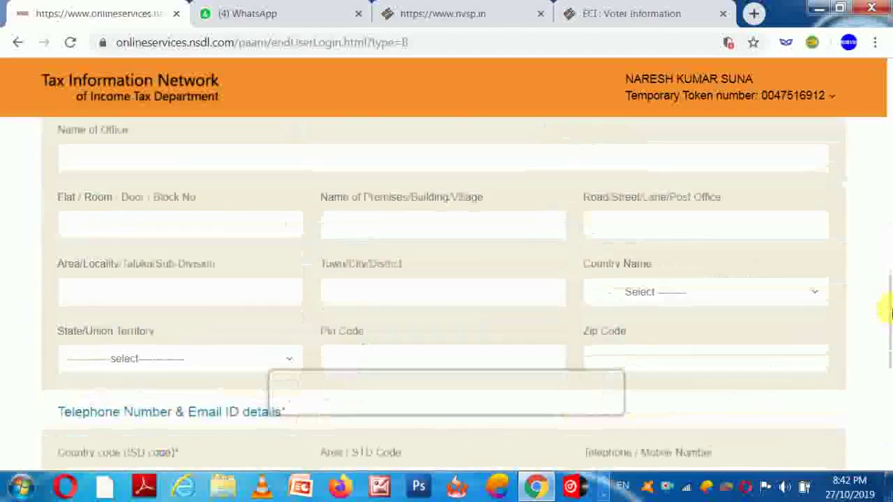
{"action": "scroll", "coordinate": [885, 357], "scroll_direction": "down", "scroll_amount": 2}
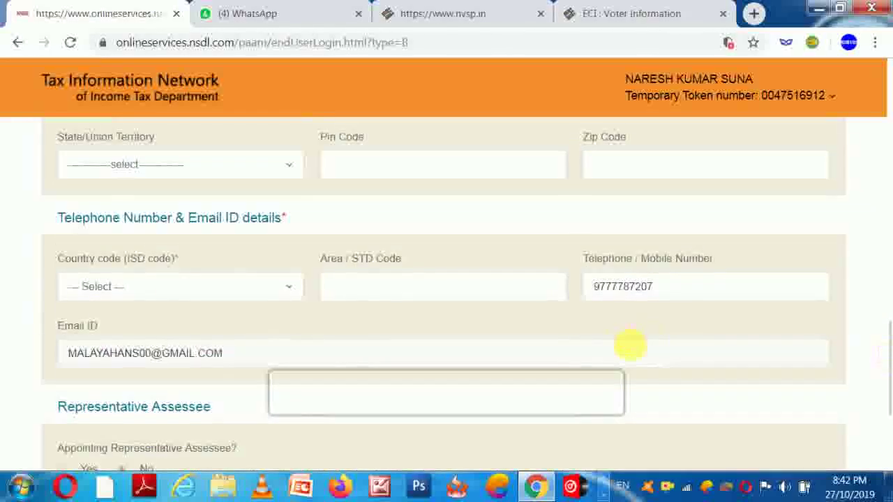
{"action": "left_click", "coordinate": [154, 288]}
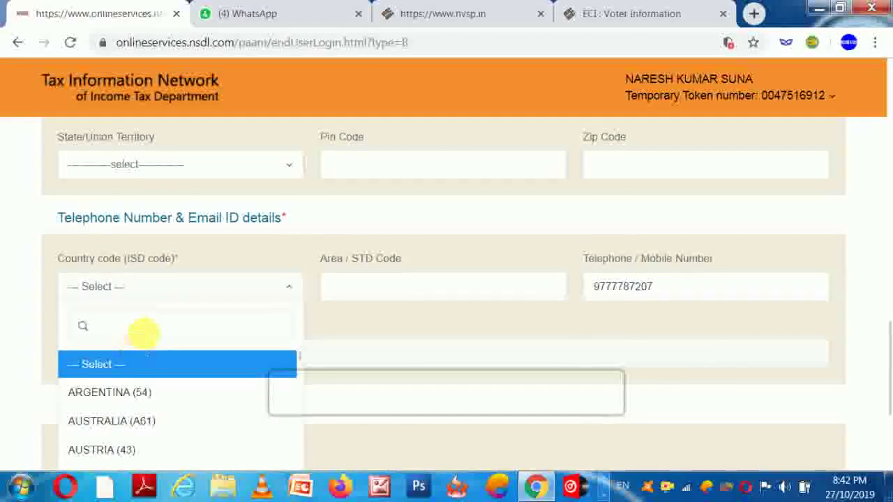
{"action": "type", "text": "I"}
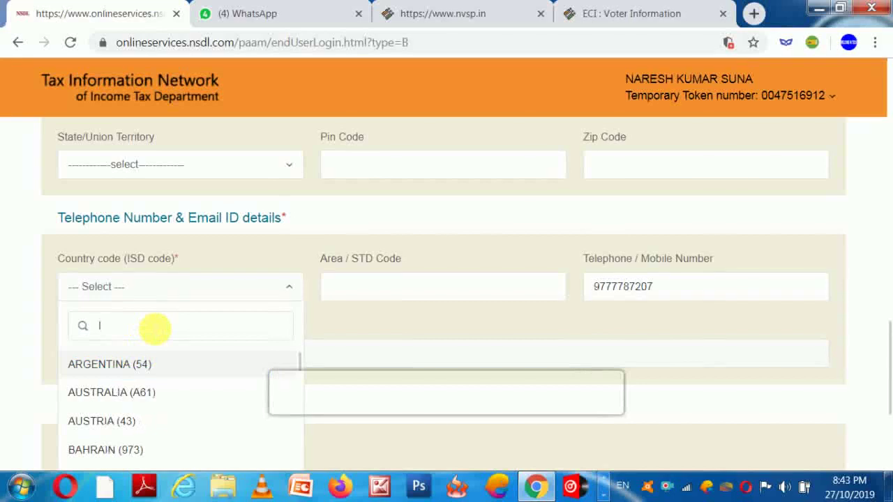
{"action": "type", "text": "ND"}
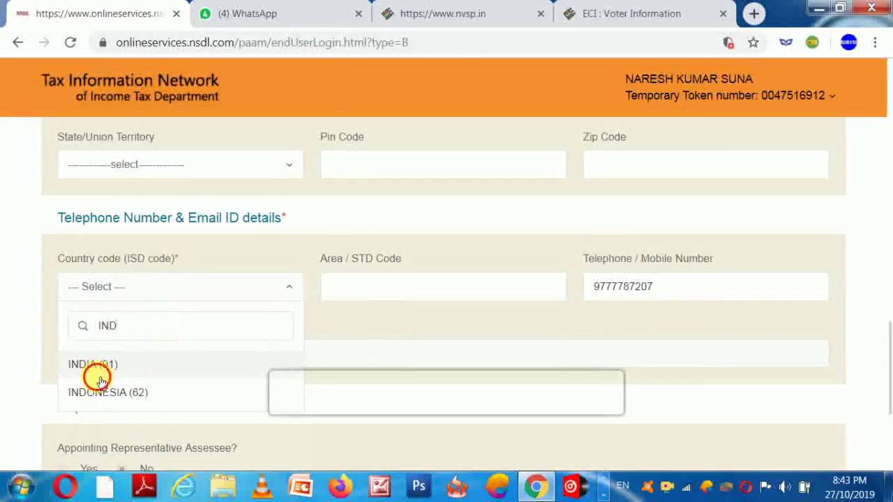
{"action": "left_click", "coordinate": [97, 365]}
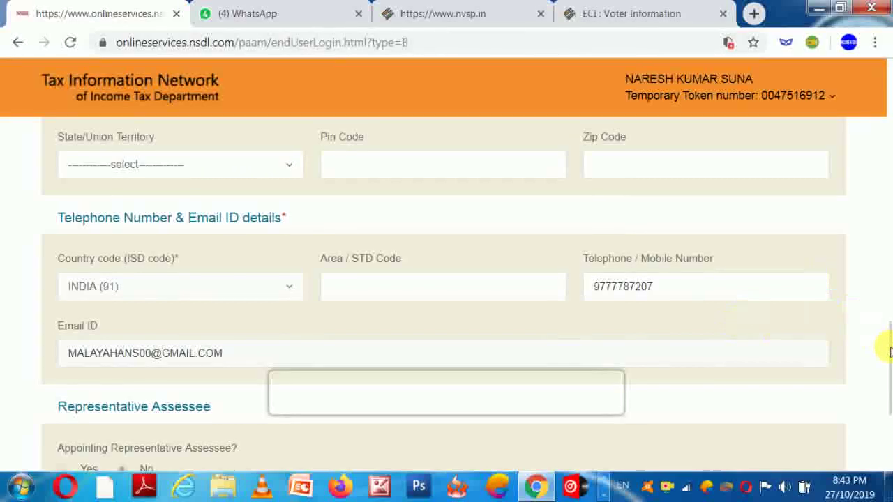
{"action": "scroll", "coordinate": [885, 366], "scroll_direction": "down", "scroll_amount": 3}
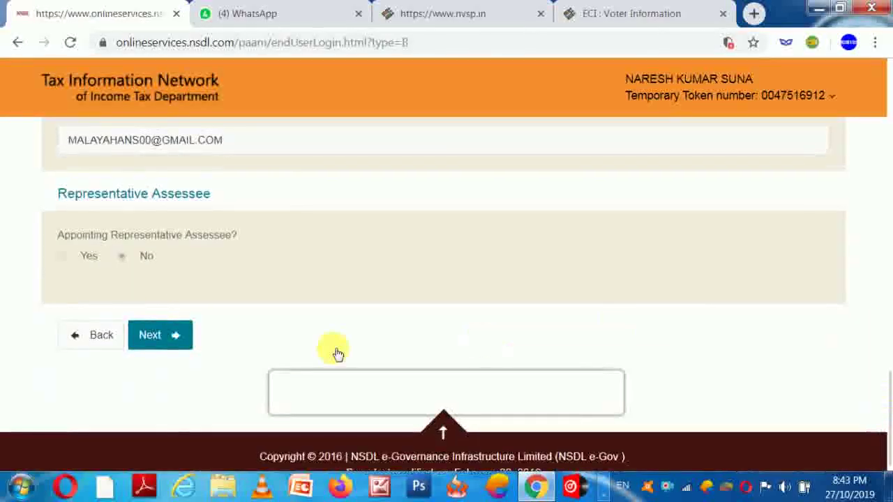
Step: Submit the contact details, then look up AO codes for Indian Citizens with state ODISHA
{"action": "left_click", "coordinate": [160, 342]}
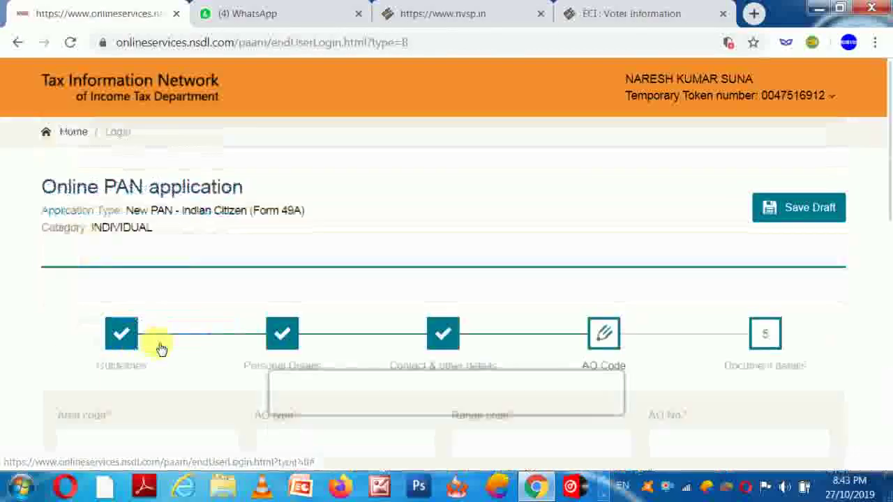
{"action": "left_click_drag", "start_coordinate": [889, 149], "coordinate": [883, 193]}
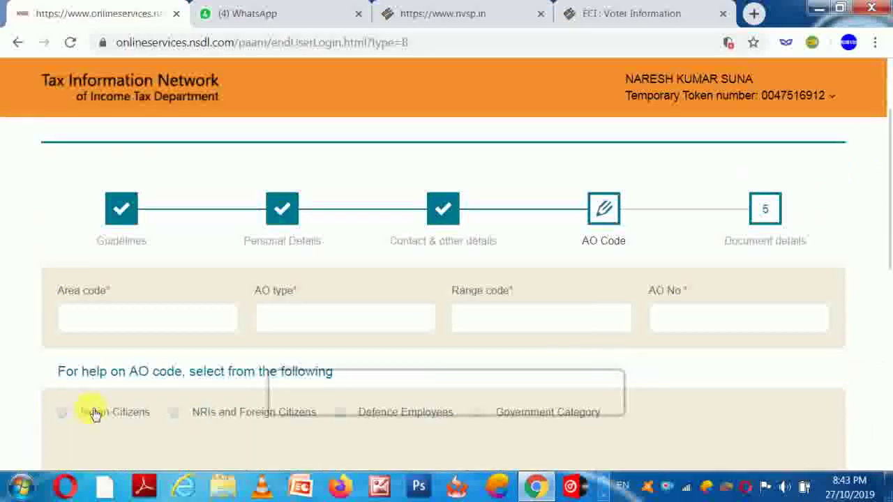
{"action": "left_click", "coordinate": [63, 413]}
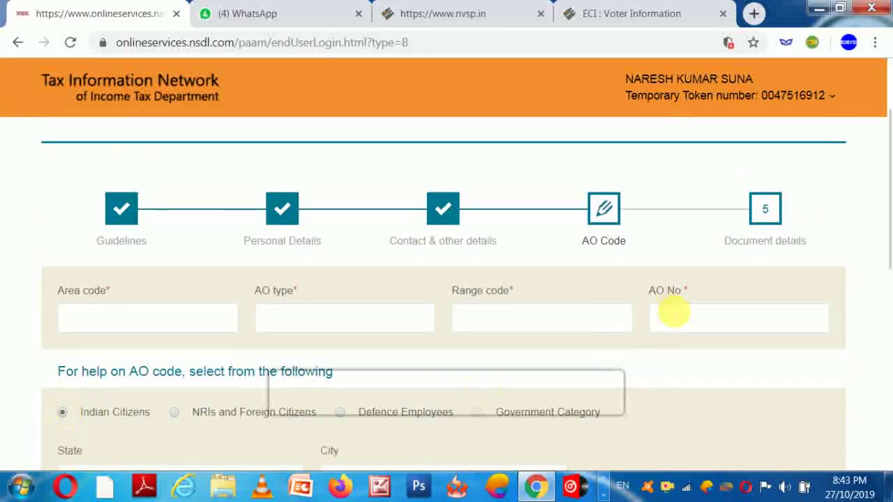
{"action": "left_click_drag", "start_coordinate": [886, 191], "coordinate": [883, 243]}
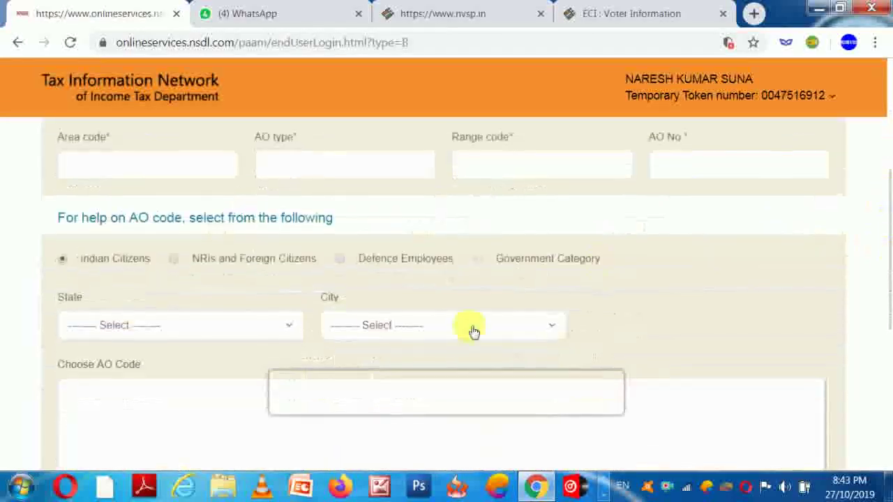
{"action": "left_click", "coordinate": [98, 325]}
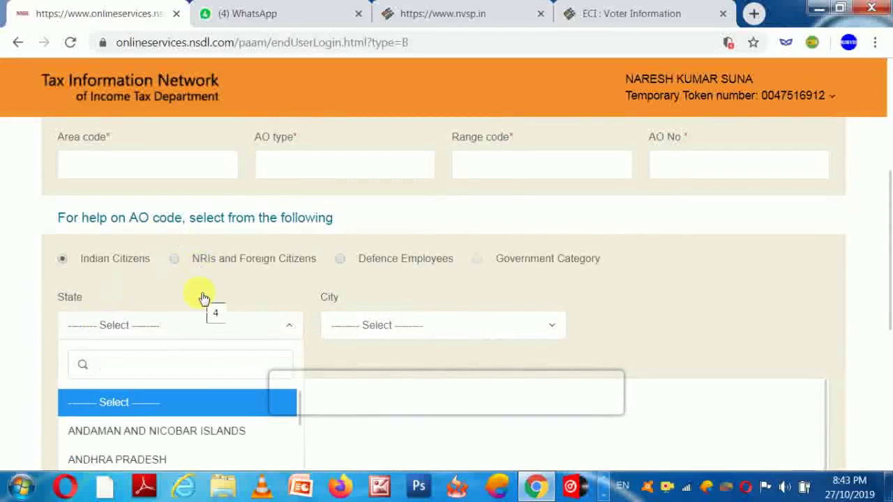
{"action": "type", "text": "o"}
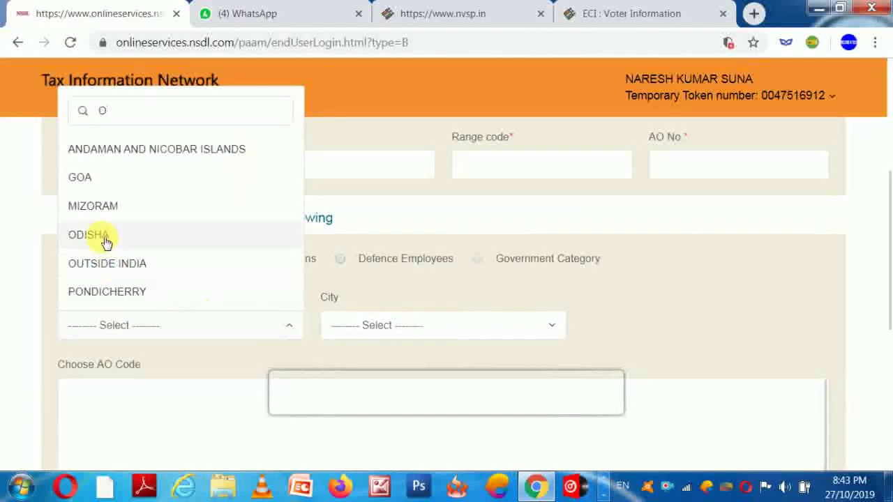
{"action": "left_click", "coordinate": [106, 242]}
Step: Repeatedly try to load the Odisha city list, which keeps showing 'No results found'
{"action": "left_click", "coordinate": [384, 328]}
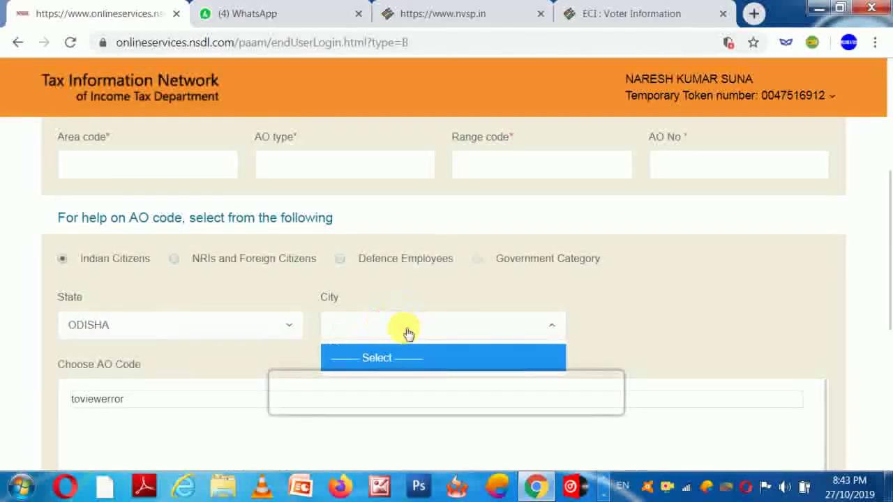
{"action": "left_click", "coordinate": [403, 322]}
{"action": "left_click", "coordinate": [402, 323]}
{"action": "left_click", "coordinate": [402, 322]}
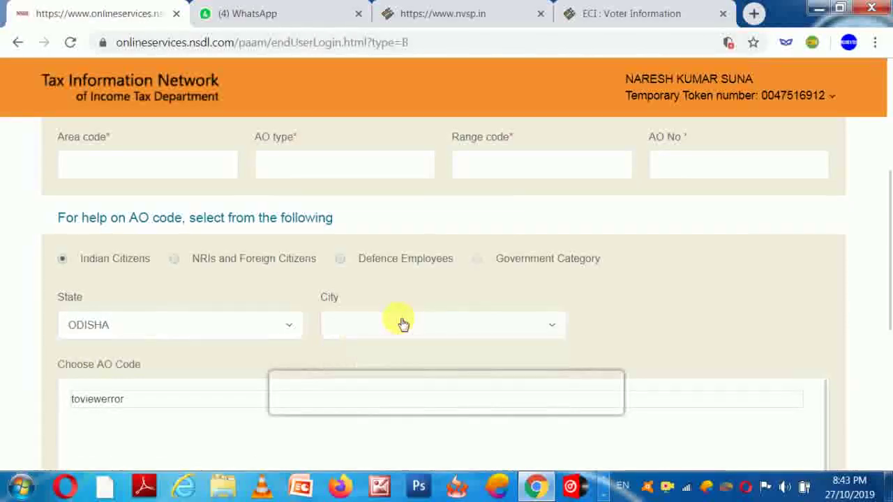
{"action": "double_click", "coordinate": [402, 322]}
{"action": "double_click", "coordinate": [403, 323]}
{"action": "left_click", "coordinate": [402, 323]}
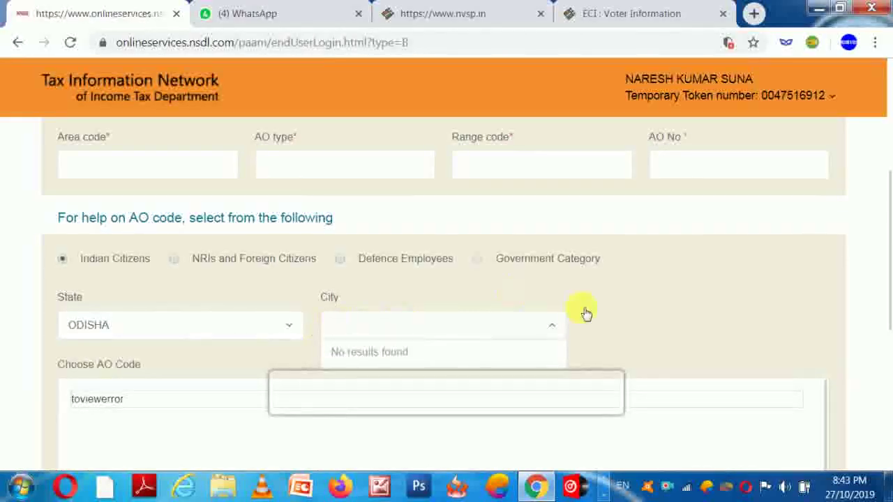
{"action": "left_click", "coordinate": [659, 335]}
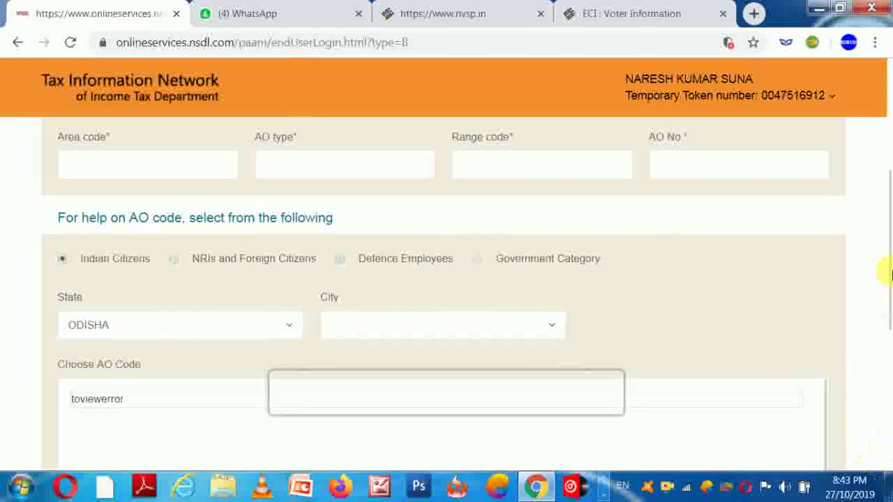
{"action": "left_click_drag", "start_coordinate": [887, 234], "coordinate": [890, 265]}
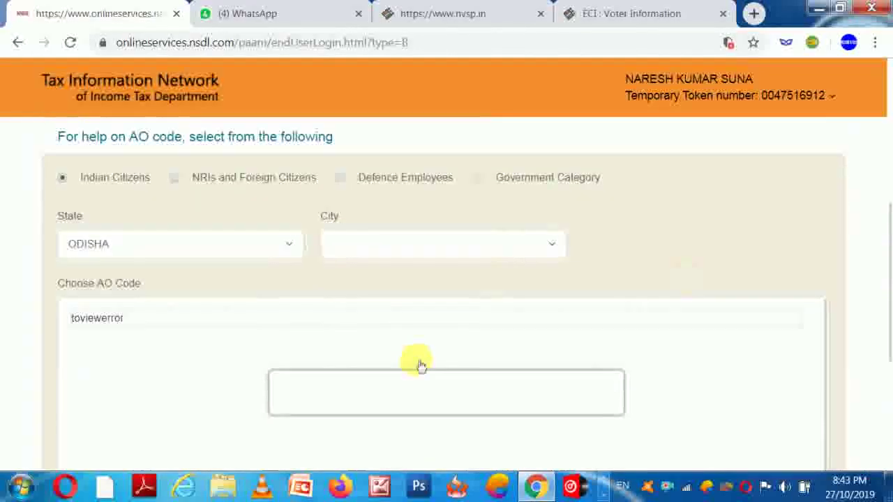
{"action": "double_click", "coordinate": [138, 320]}
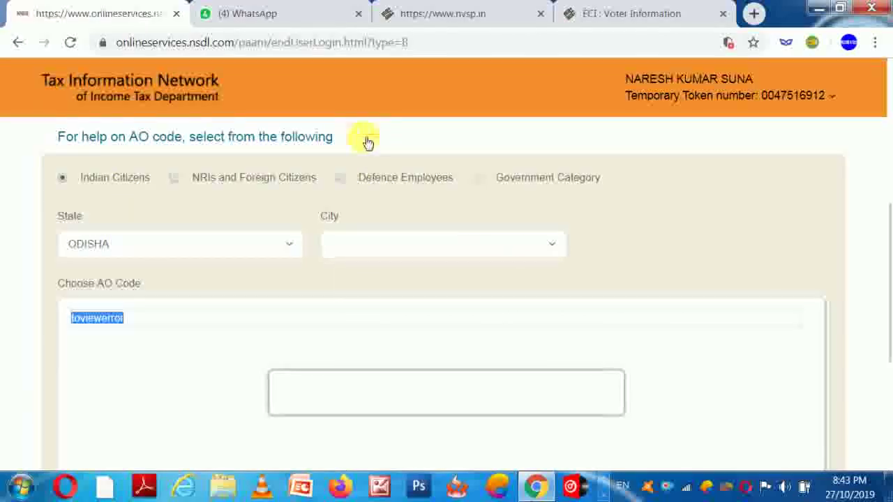
{"action": "left_click", "coordinate": [401, 239]}
{"action": "left_click", "coordinate": [405, 241]}
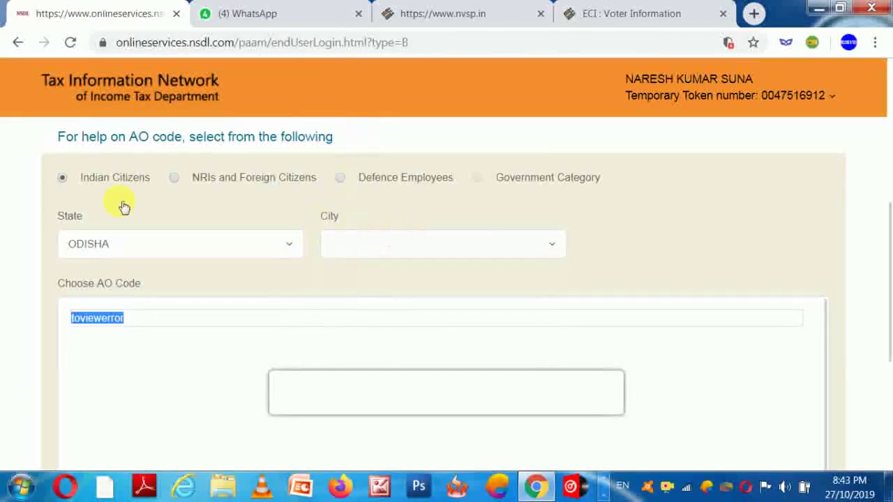
Step: Reset the lookup by toggling Indian Citizens and reselecting ODISHA as the state
{"action": "left_click", "coordinate": [174, 178]}
{"action": "left_click", "coordinate": [62, 177]}
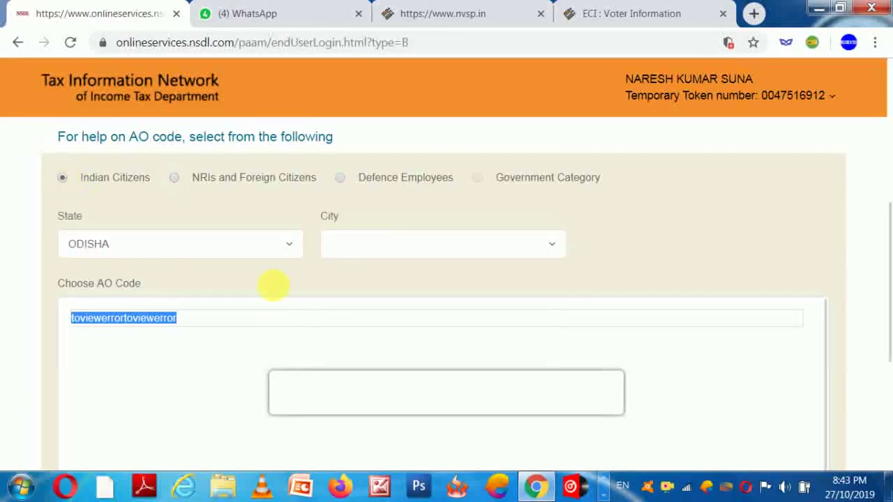
{"action": "left_click", "coordinate": [435, 239]}
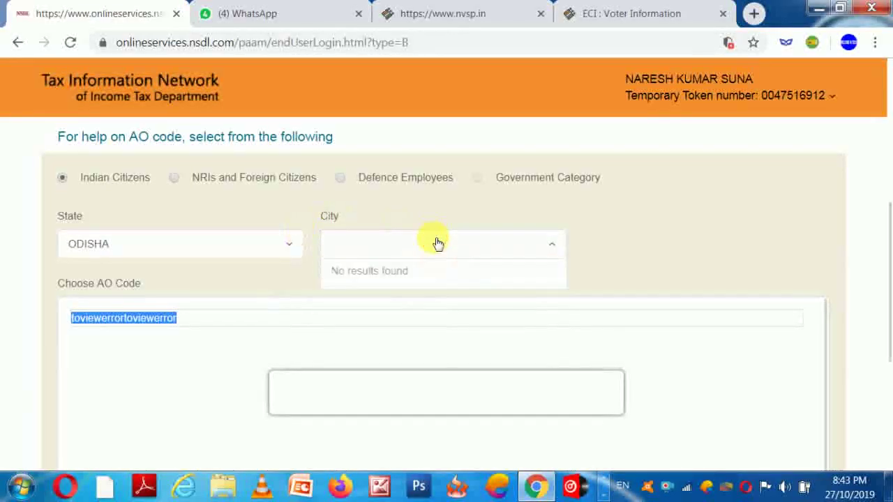
{"action": "left_click", "coordinate": [175, 249]}
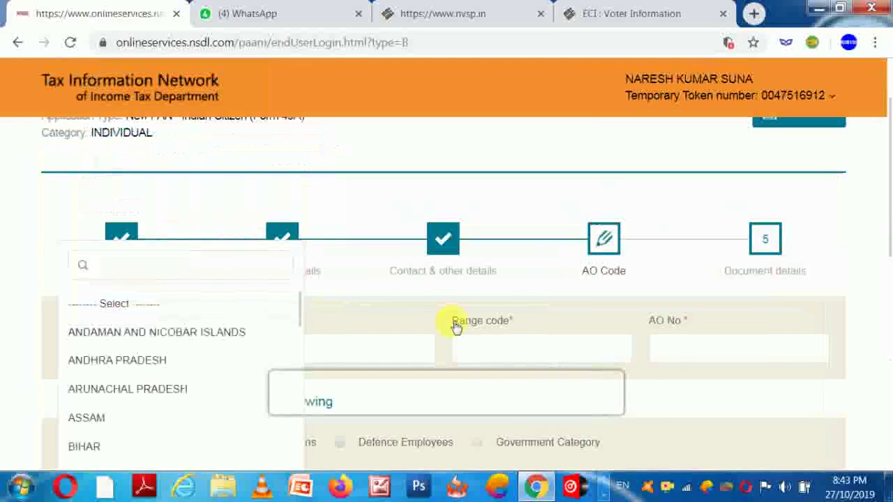
{"action": "left_click", "coordinate": [701, 255]}
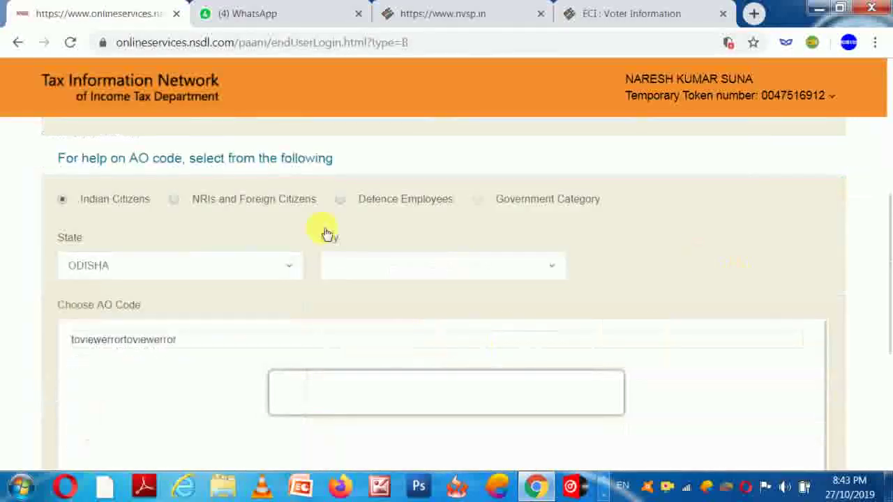
{"action": "left_click", "coordinate": [220, 266]}
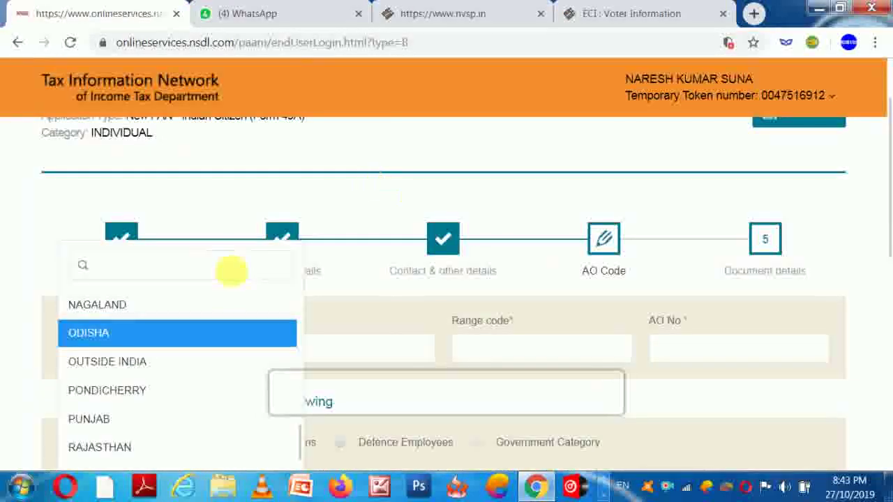
{"action": "left_click", "coordinate": [89, 336]}
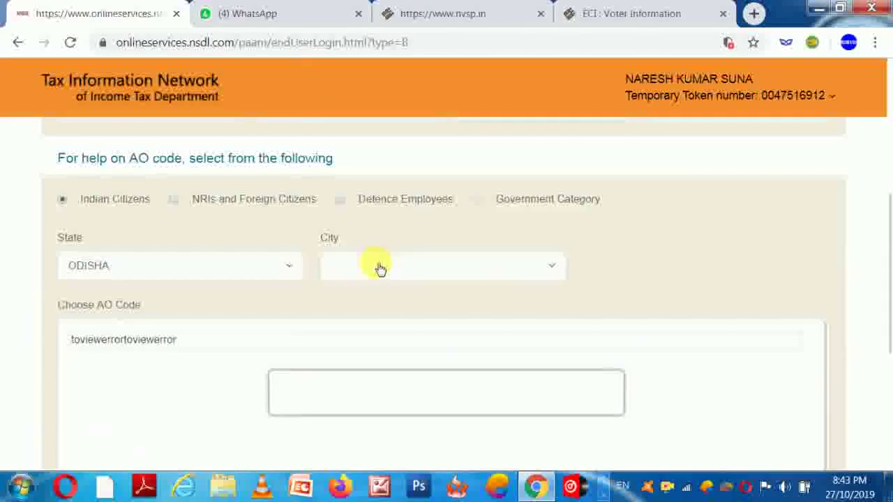
Step: Retry the city dropdown several more times, then close the still-empty list
{"action": "left_click", "coordinate": [551, 269]}
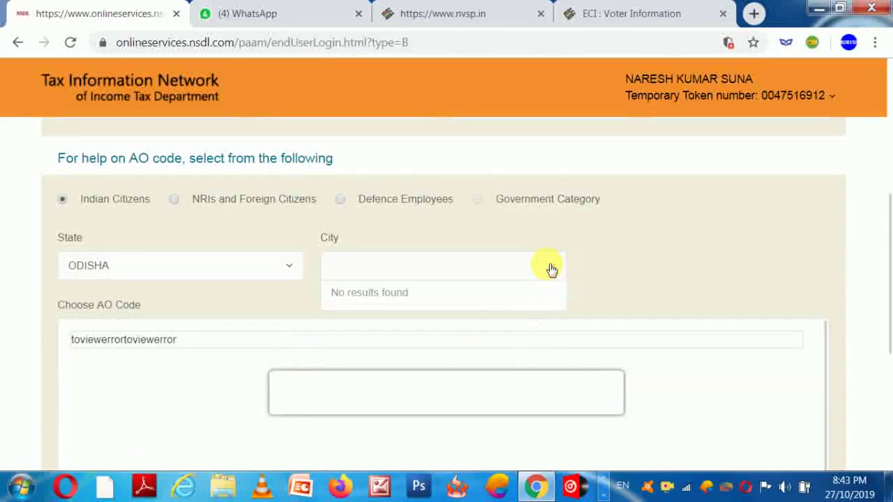
{"action": "left_click", "coordinate": [551, 269]}
{"action": "left_click", "coordinate": [551, 270]}
{"action": "left_click", "coordinate": [551, 269]}
{"action": "left_click", "coordinate": [551, 269]}
{"action": "left_click", "coordinate": [551, 269]}
{"action": "left_click", "coordinate": [551, 269]}
{"action": "left_click", "coordinate": [551, 270]}
{"action": "left_click", "coordinate": [551, 269]}
{"action": "left_click", "coordinate": [551, 269]}
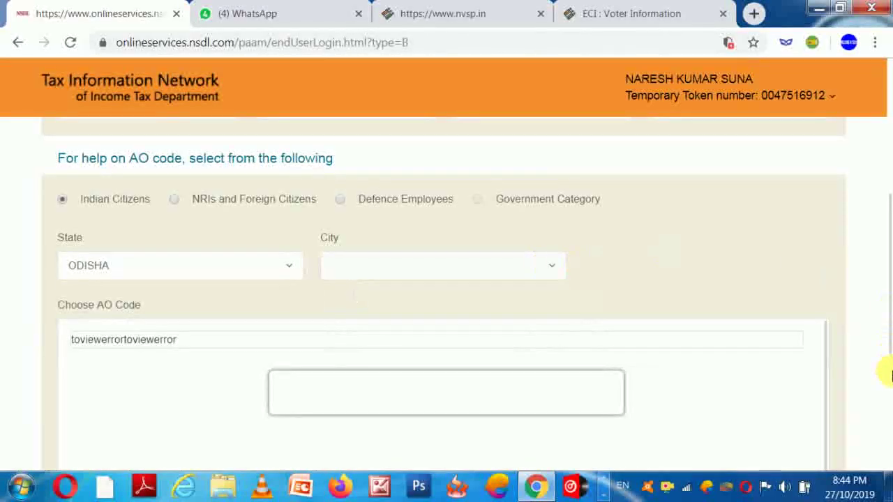
{"action": "scroll", "coordinate": [885, 366], "scroll_direction": "down", "scroll_amount": 5}
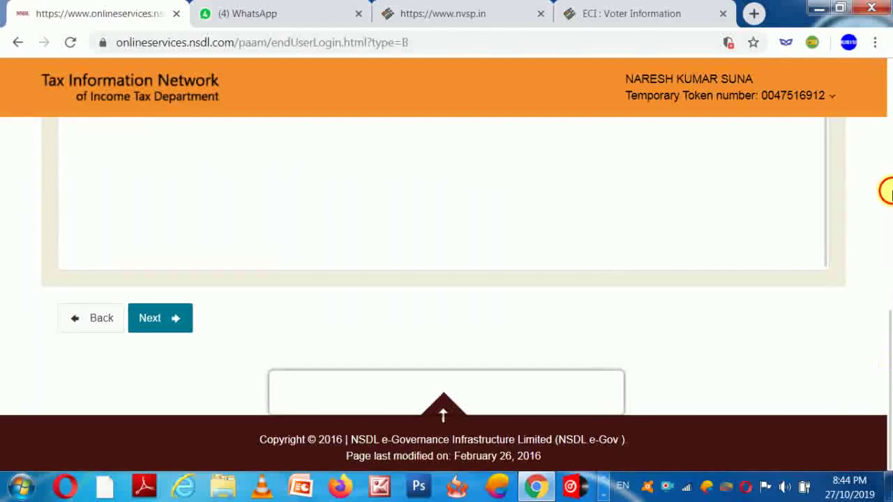
{"action": "scroll", "coordinate": [886, 192], "scroll_direction": "up", "scroll_amount": 5}
{"action": "scroll", "coordinate": [886, 126], "scroll_direction": "up", "scroll_amount": 5}
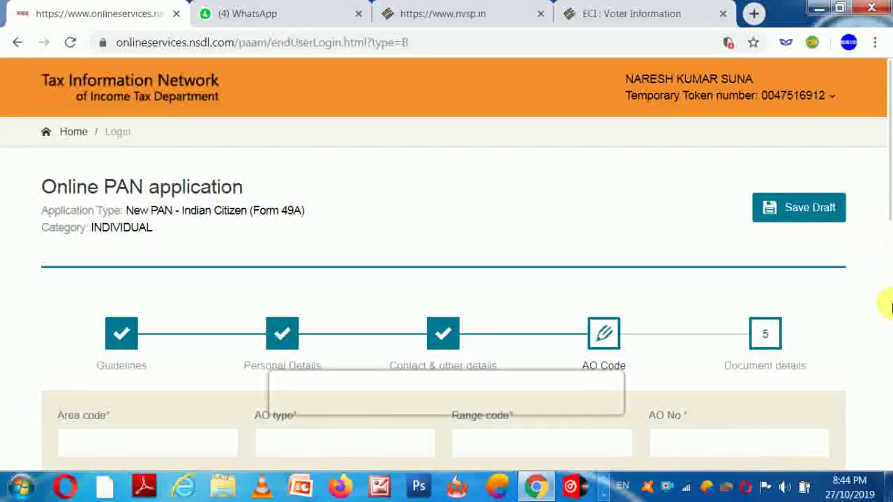
{"action": "scroll", "coordinate": [886, 304], "scroll_direction": "down", "scroll_amount": 5}
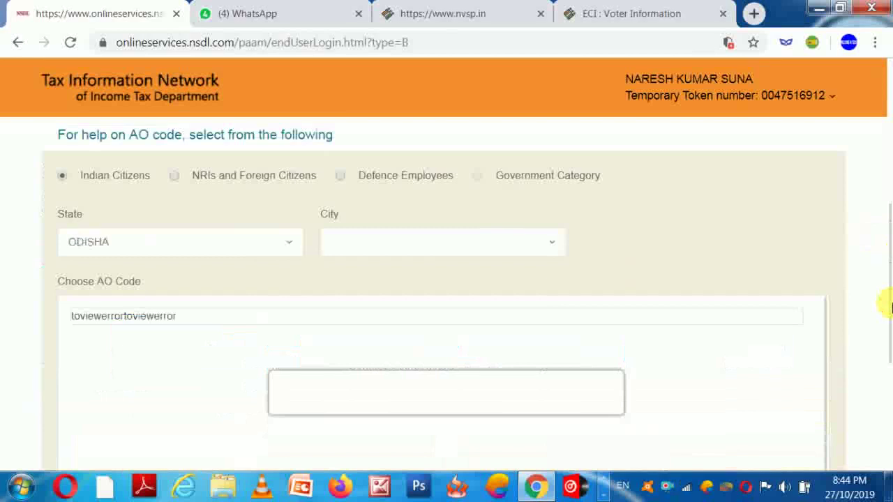
{"action": "left_click", "coordinate": [450, 244]}
{"action": "left_click", "coordinate": [447, 243]}
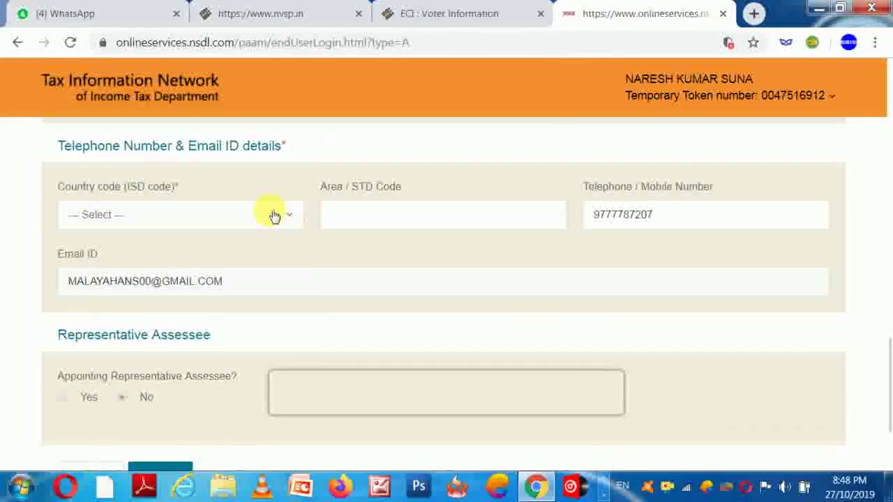
Step: Set the ISD country code to INDIA (91) and continue to the AO Code step
{"action": "left_click", "coordinate": [274, 216]}
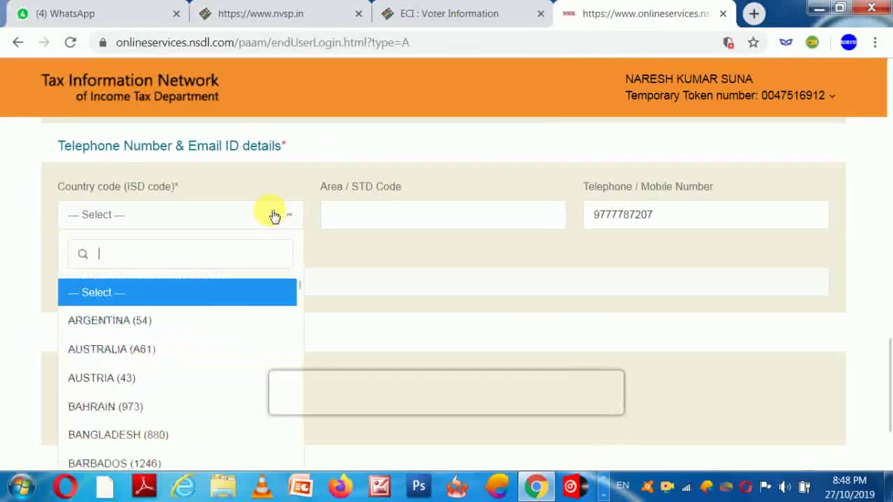
{"action": "type", "text": "IN"}
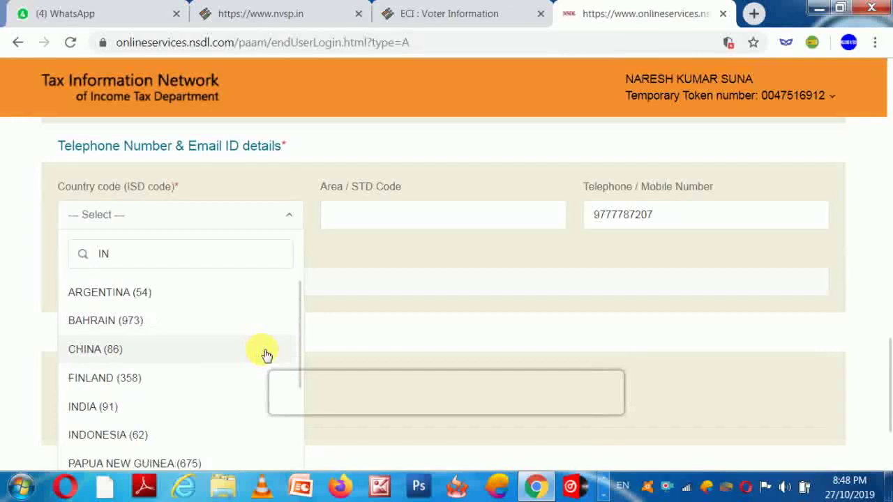
{"action": "left_click", "coordinate": [119, 408]}
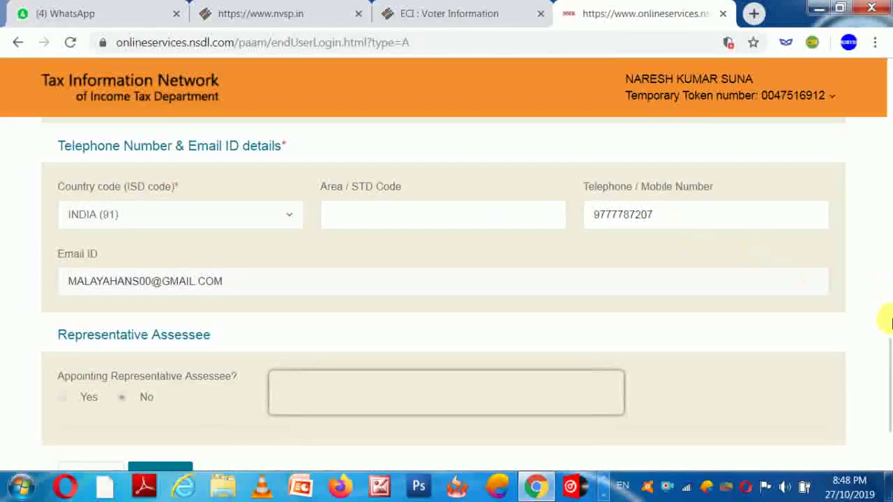
{"action": "scroll", "coordinate": [887, 369], "scroll_direction": "down", "scroll_amount": 3}
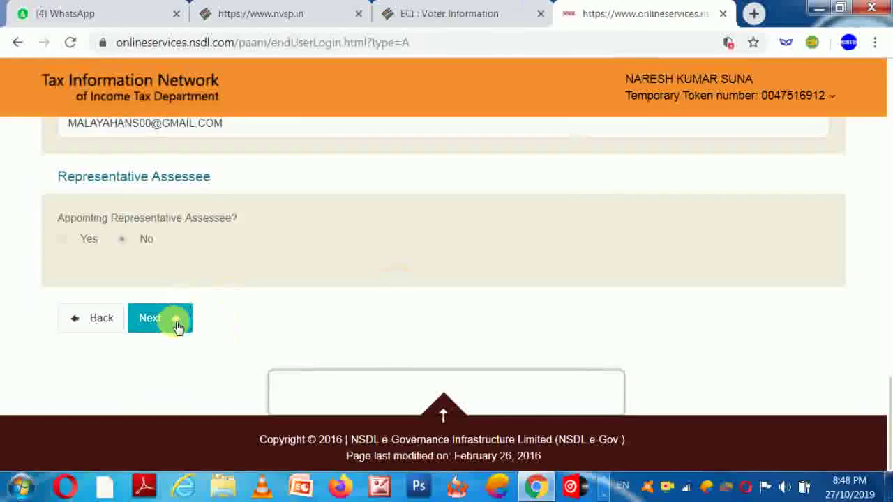
{"action": "left_click", "coordinate": [175, 318]}
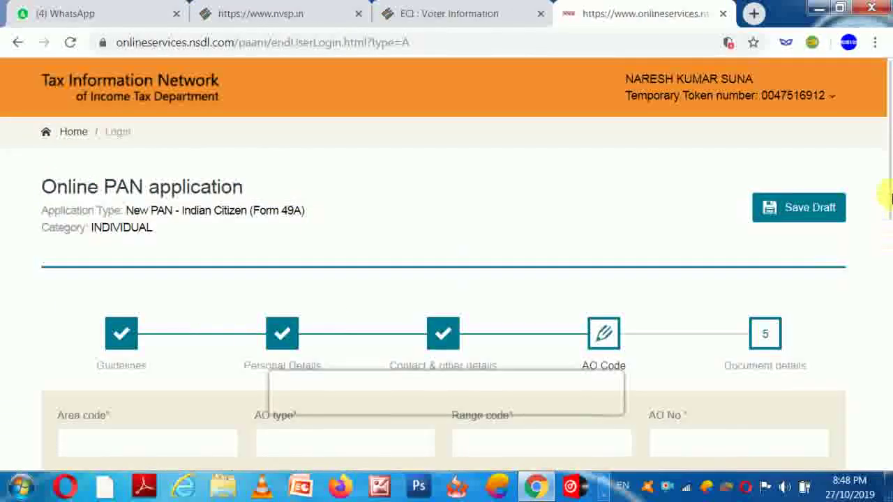
Step: Choose Indian Citizens for the AO code lookup with state ODISHA
{"action": "scroll", "coordinate": [887, 306], "scroll_direction": "down", "scroll_amount": 2}
{"action": "scroll", "coordinate": [887, 307], "scroll_direction": "down", "scroll_amount": 3}
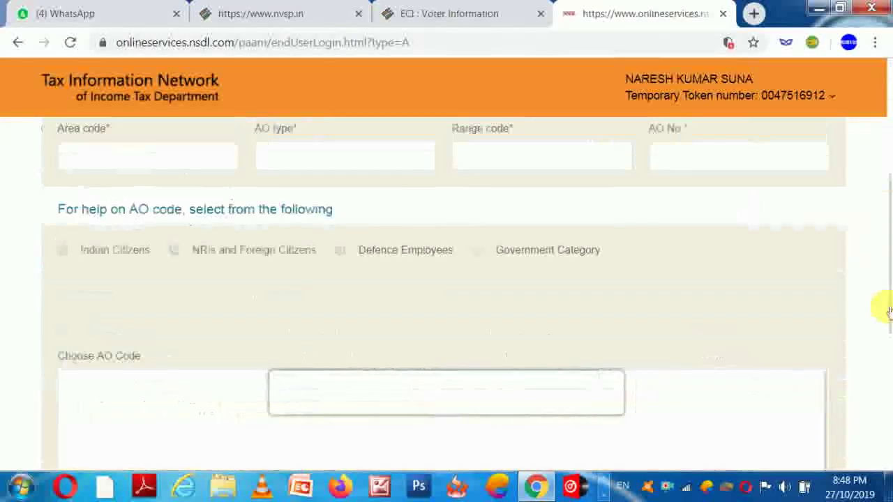
{"action": "left_click", "coordinate": [62, 251]}
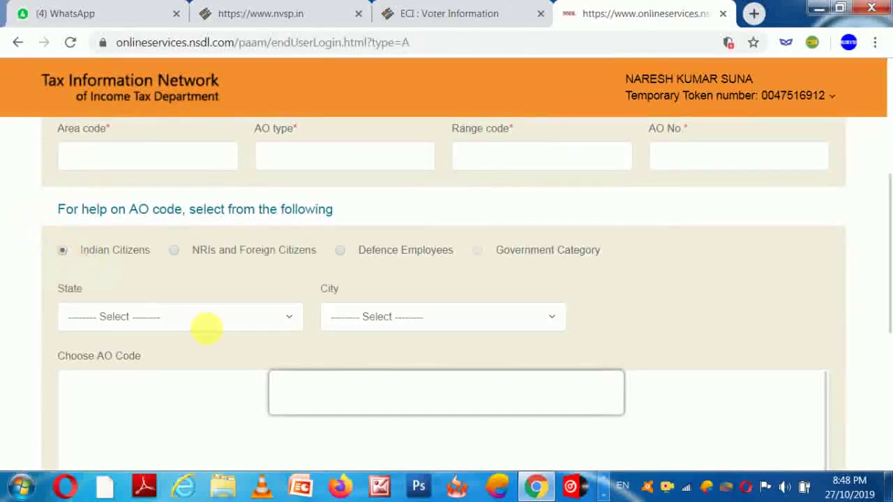
{"action": "left_click", "coordinate": [194, 320]}
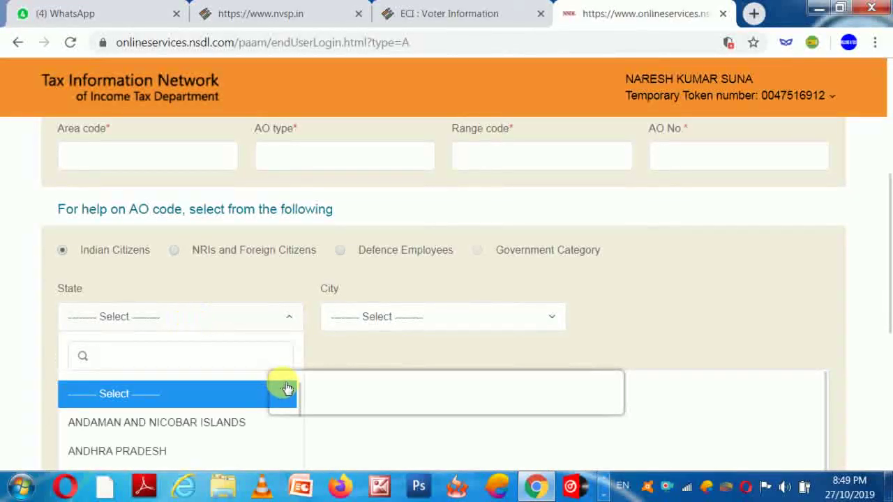
{"action": "type", "text": "PO"}
{"action": "key", "text": "BackSpace"}
{"action": "key", "text": "BackSpace"}
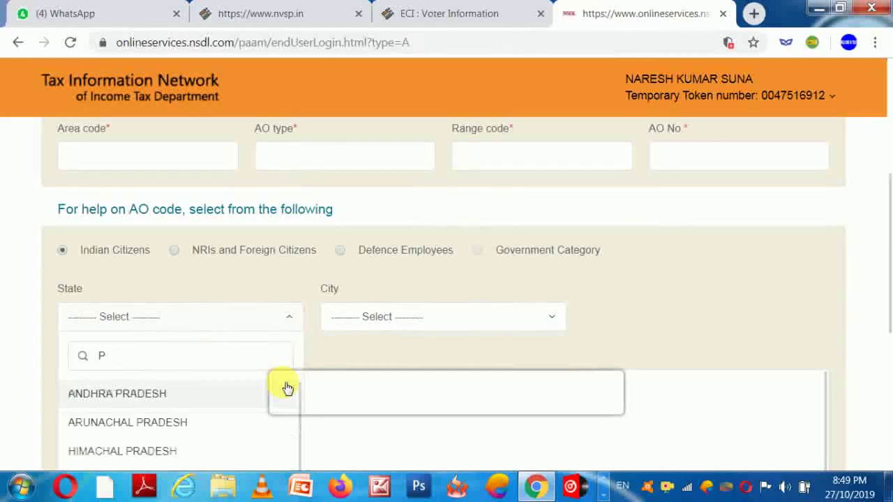
{"action": "type", "text": "O"}
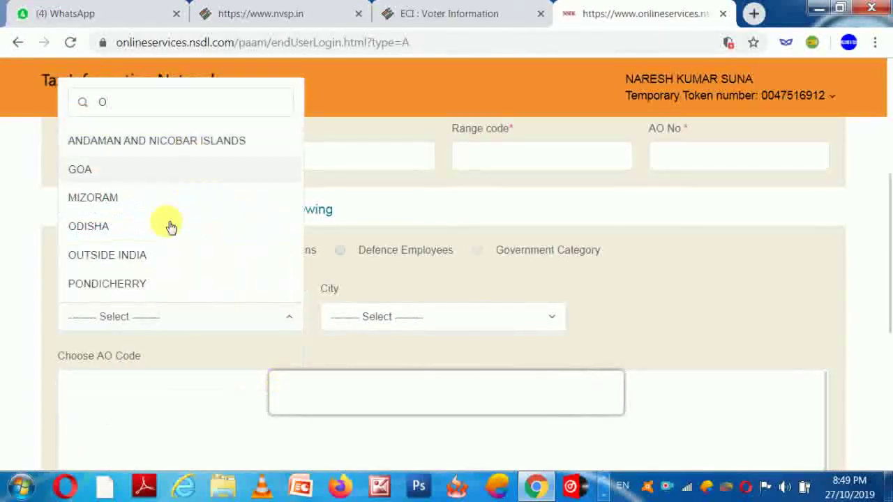
{"action": "left_click", "coordinate": [125, 223]}
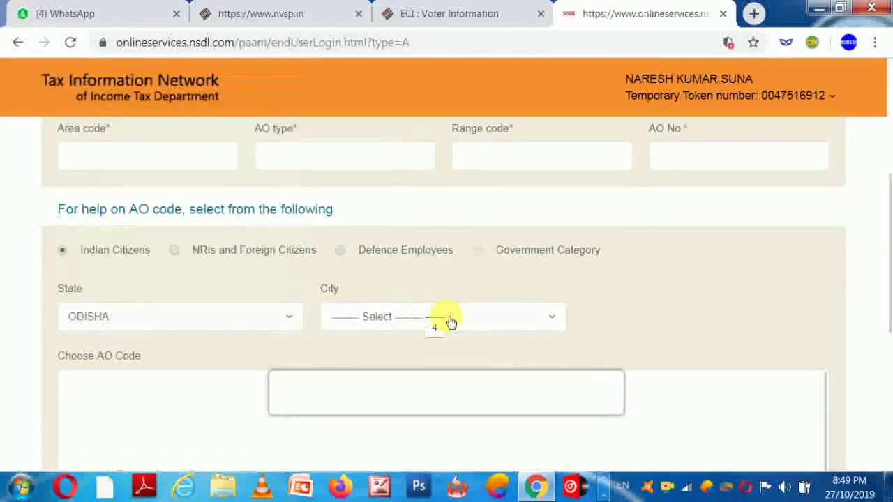
Step: Pick city BOLANGIR and AO code ITO WARD 2, then continue to Document details
{"action": "left_click", "coordinate": [555, 322]}
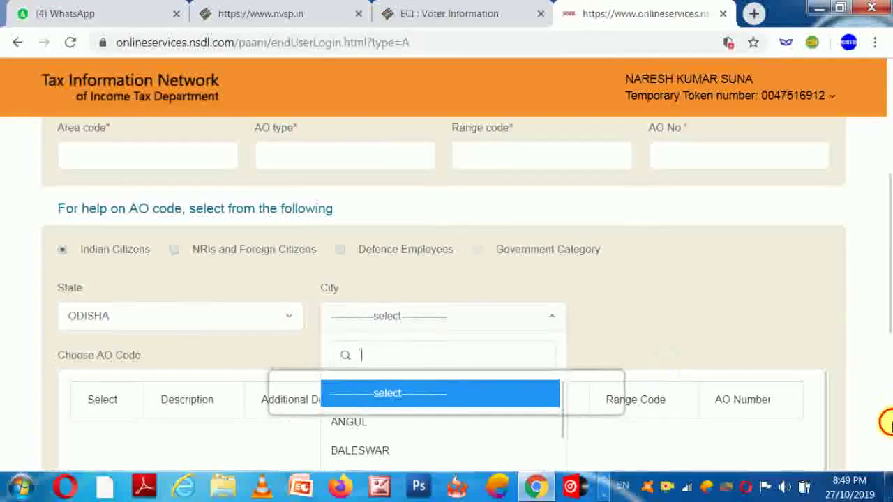
{"action": "scroll", "coordinate": [884, 422], "scroll_direction": "down", "scroll_amount": 5}
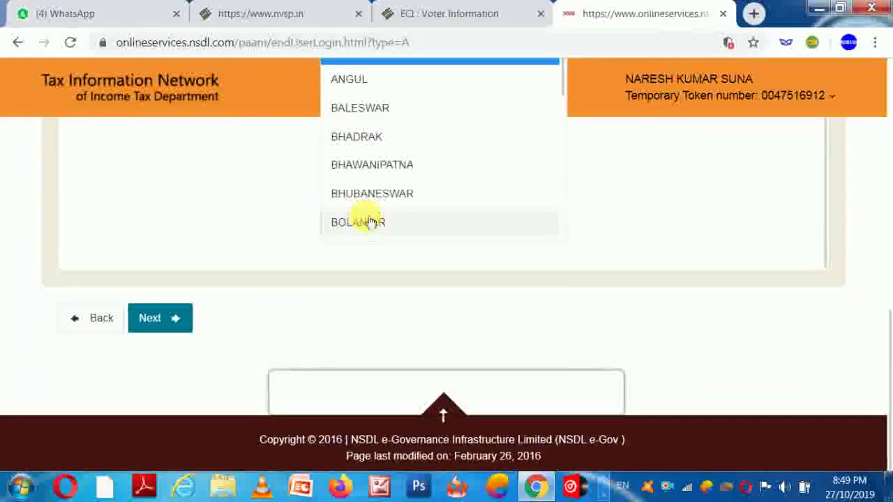
{"action": "left_click", "coordinate": [370, 221]}
{"action": "scroll", "coordinate": [891, 279], "scroll_direction": "down", "scroll_amount": 1}
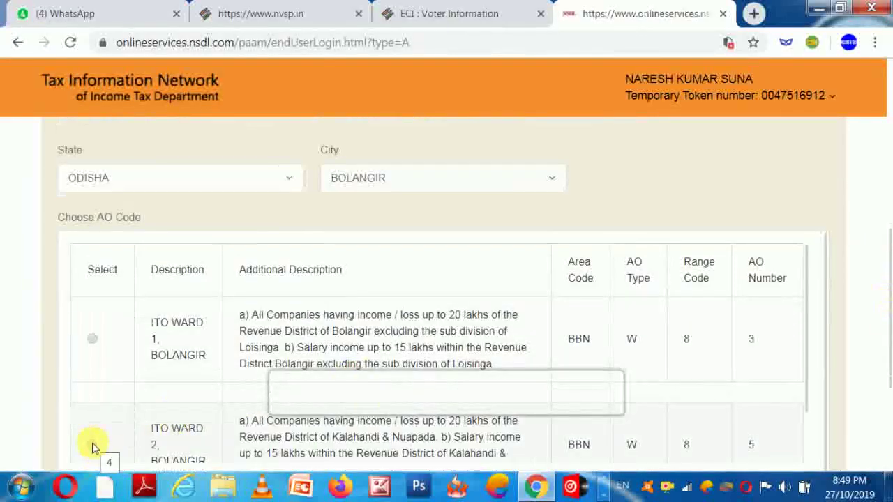
{"action": "left_click", "coordinate": [92, 445]}
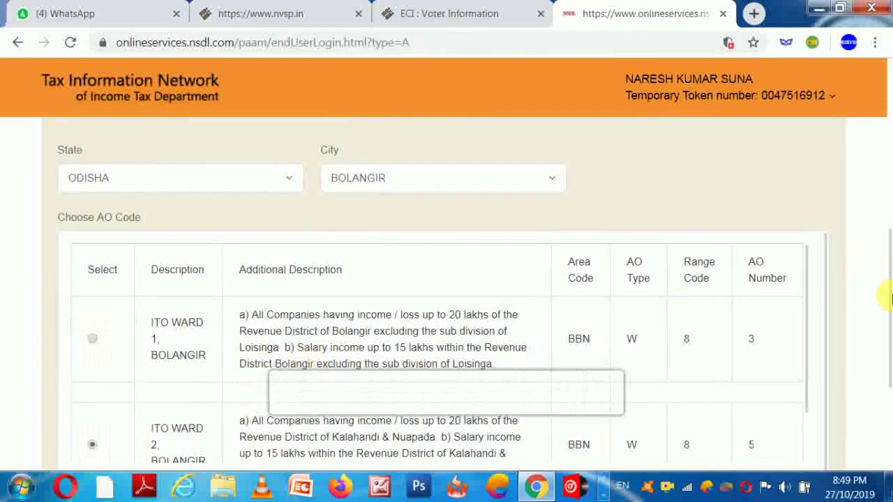
{"action": "scroll", "coordinate": [890, 292], "scroll_direction": "down", "scroll_amount": 2}
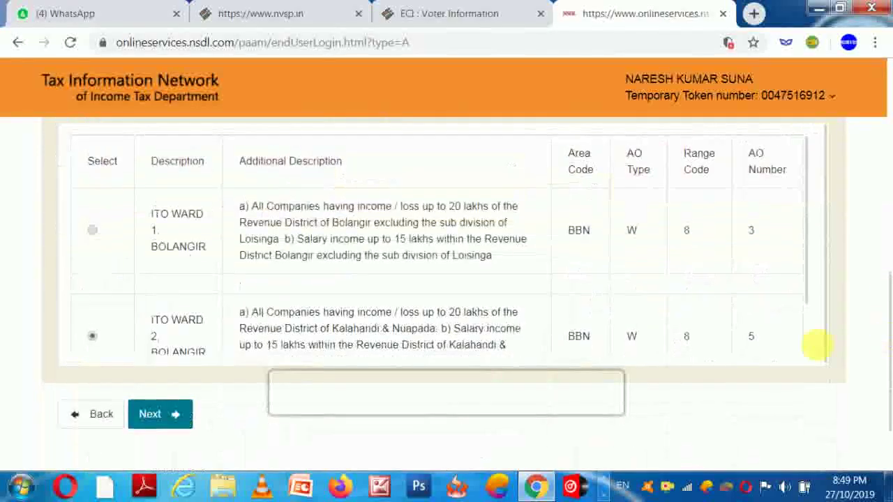
{"action": "left_click", "coordinate": [175, 414]}
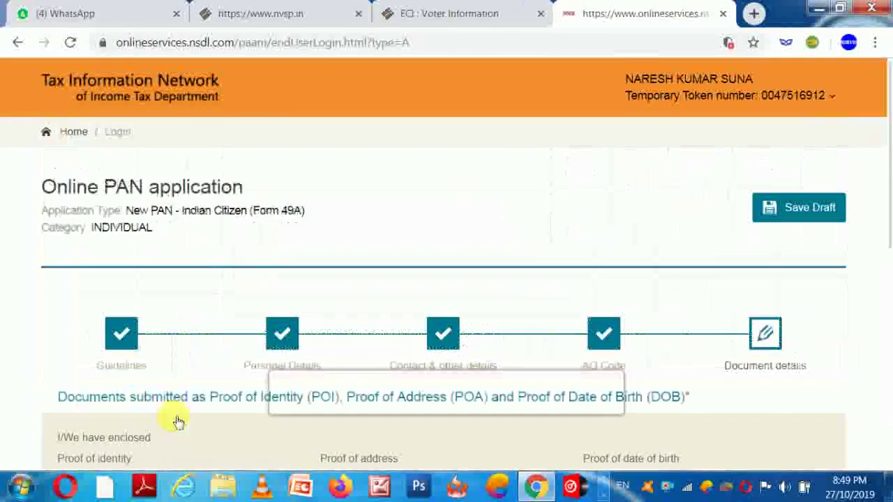
Step: Declare as Himself/Herself with place KALKUT and submit the PAN application
{"action": "scroll", "coordinate": [885, 251], "scroll_direction": "down", "scroll_amount": 3}
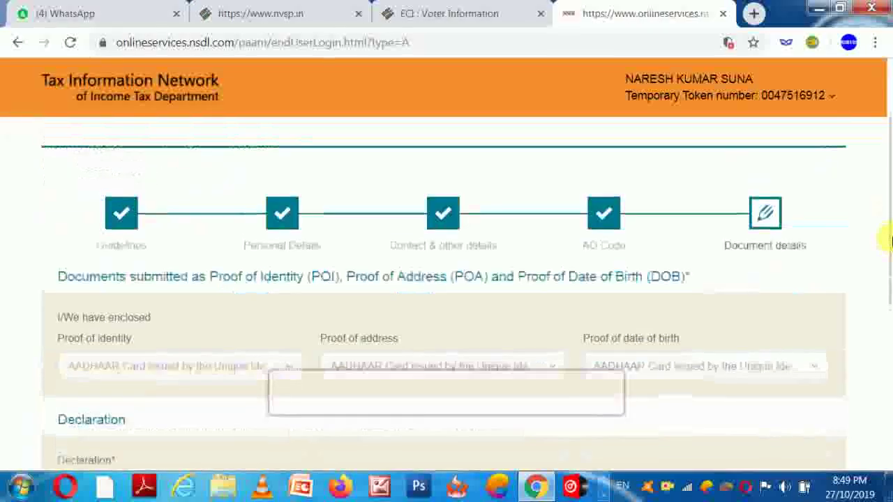
{"action": "scroll", "coordinate": [887, 286], "scroll_direction": "down", "scroll_amount": 2}
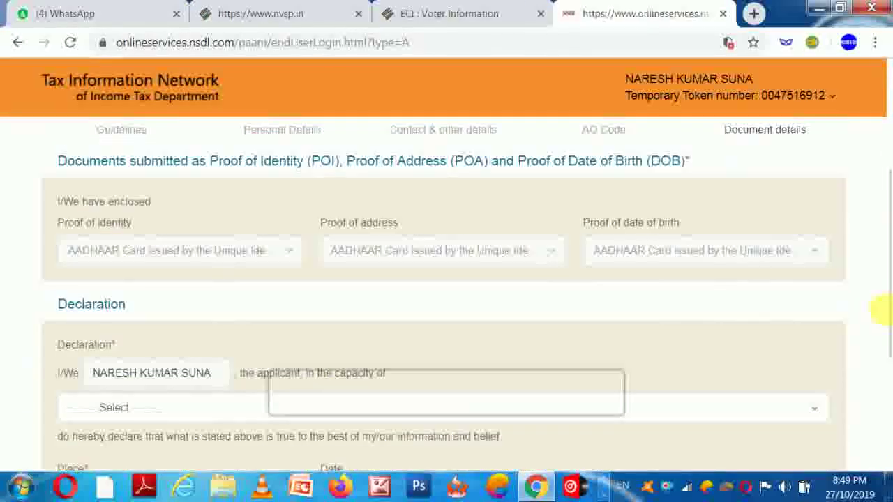
{"action": "left_click", "coordinate": [149, 365]}
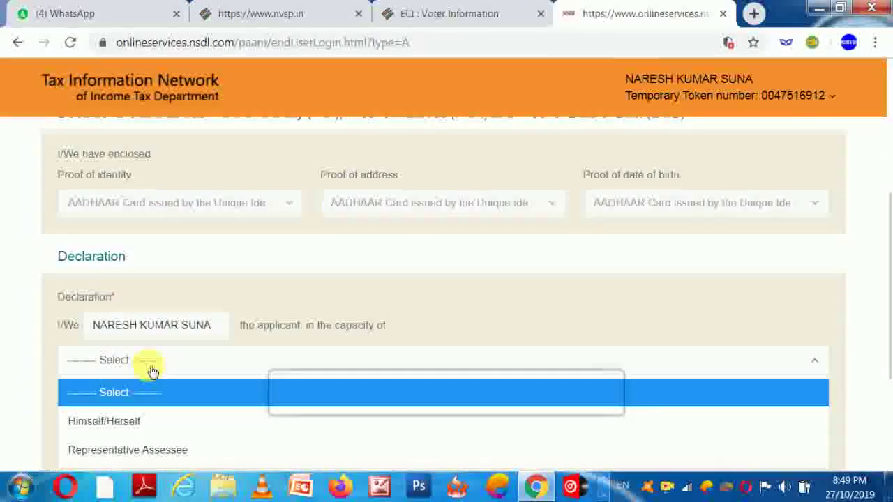
{"action": "left_click", "coordinate": [117, 434]}
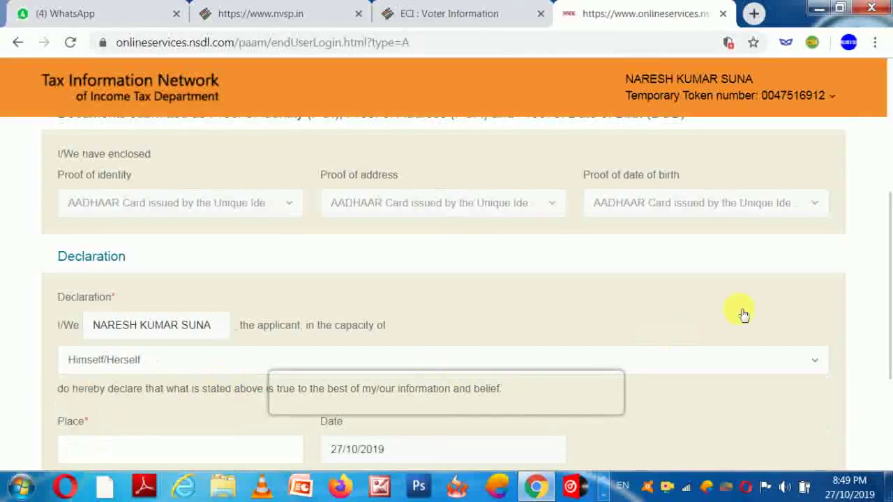
{"action": "scroll", "coordinate": [884, 275], "scroll_direction": "down", "scroll_amount": 1}
{"action": "scroll", "coordinate": [884, 274], "scroll_direction": "down", "scroll_amount": 2}
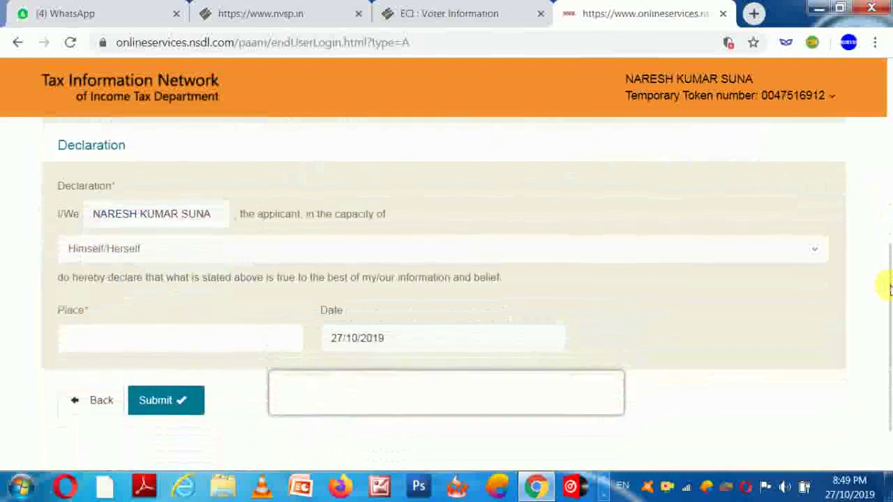
{"action": "left_click", "coordinate": [164, 352]}
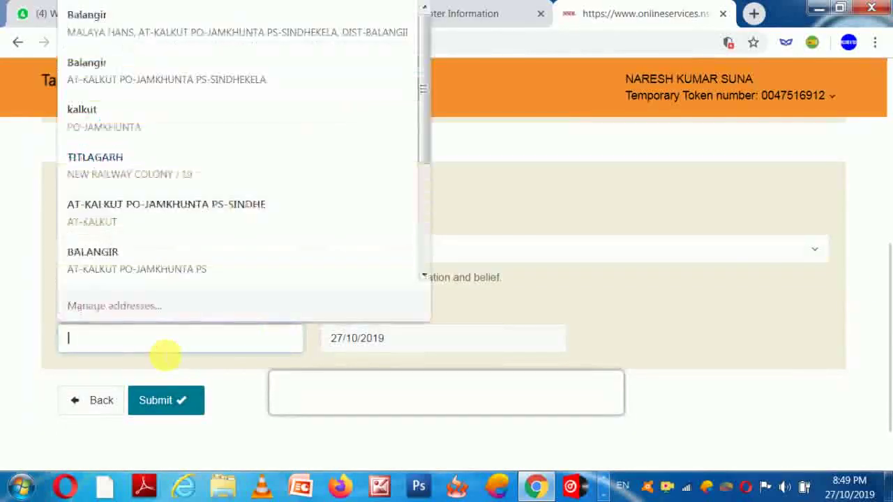
{"action": "type", "text": "KALKU"}
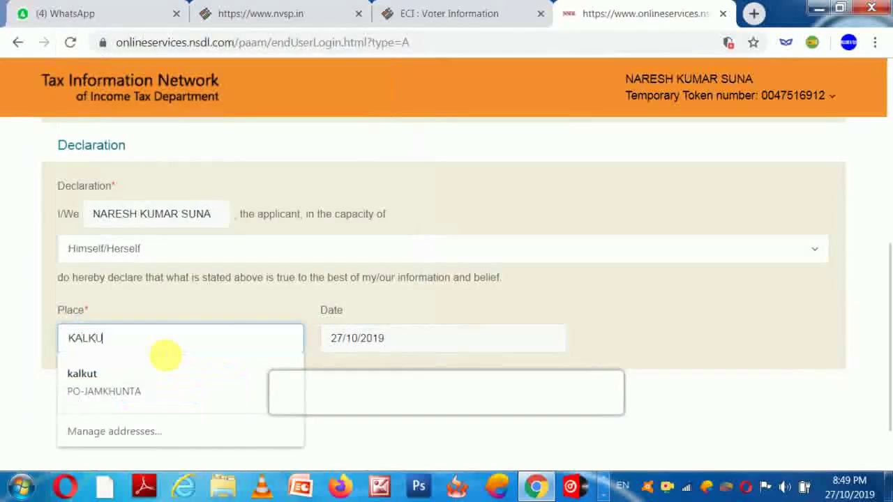
{"action": "type", "text": "T"}
{"action": "left_click", "coordinate": [488, 299]}
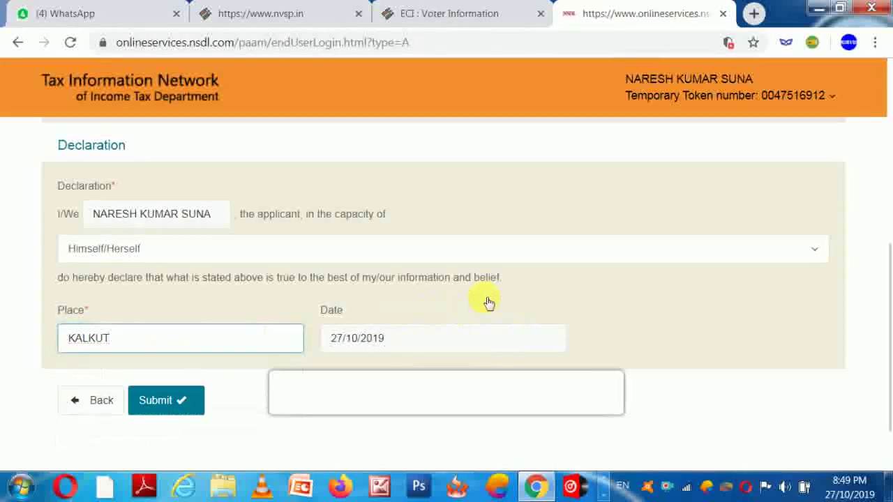
{"action": "left_click", "coordinate": [175, 404]}
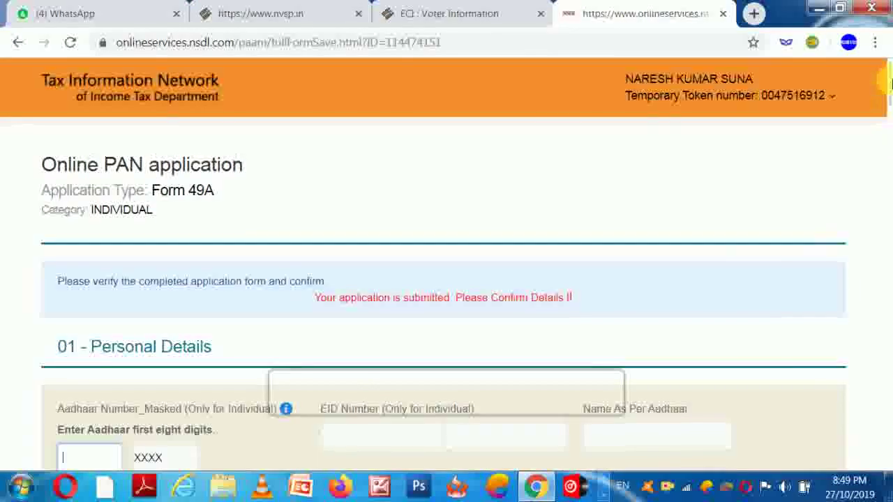
Step: Enter the first eight Aadhaar digits in the masked field and review the form down to the declaration
{"action": "left_click_drag", "start_coordinate": [887, 84], "coordinate": [886, 117]}
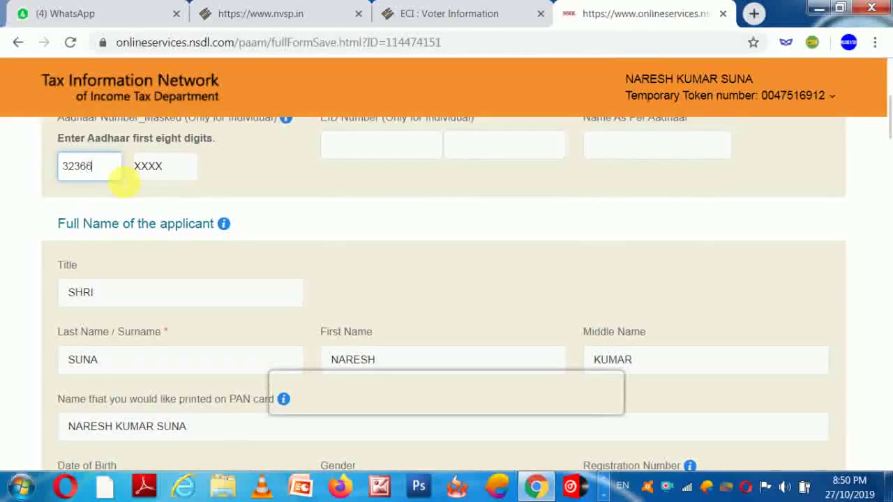
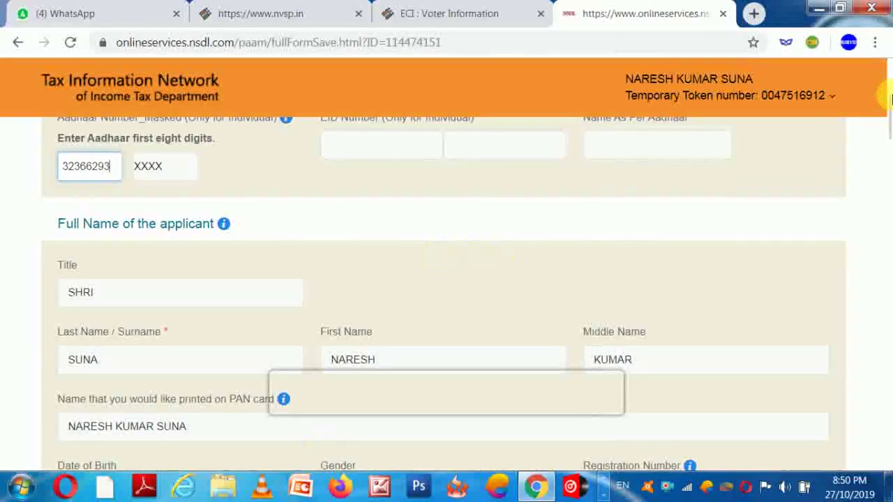
{"action": "left_click_drag", "start_coordinate": [889, 115], "coordinate": [889, 140]}
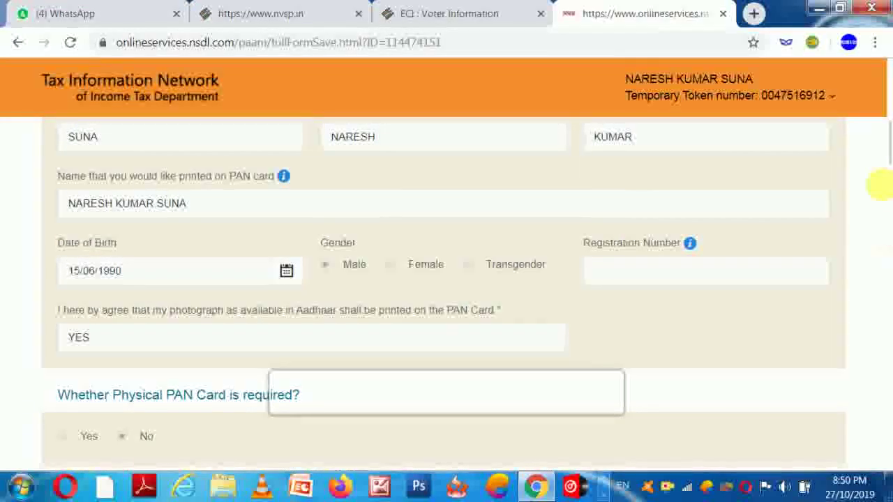
{"action": "left_click_drag", "start_coordinate": [885, 185], "coordinate": [886, 207]}
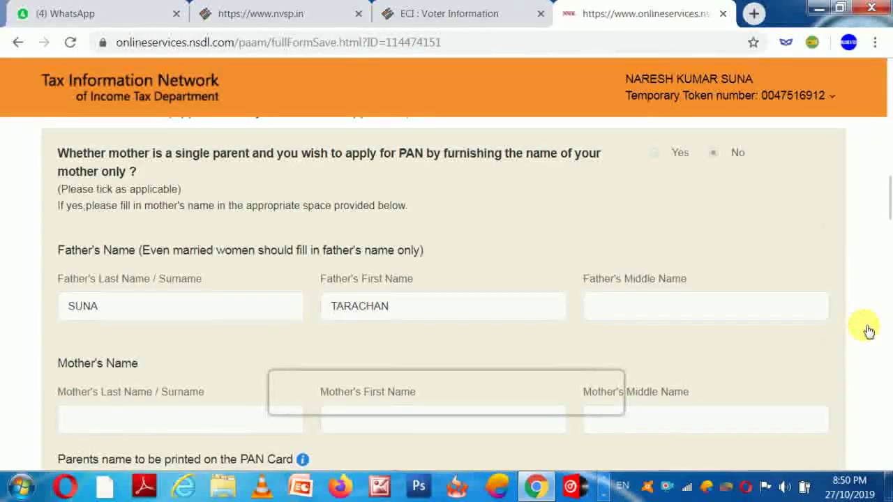
{"action": "scroll", "coordinate": [868, 331], "scroll_direction": "down", "scroll_amount": 5}
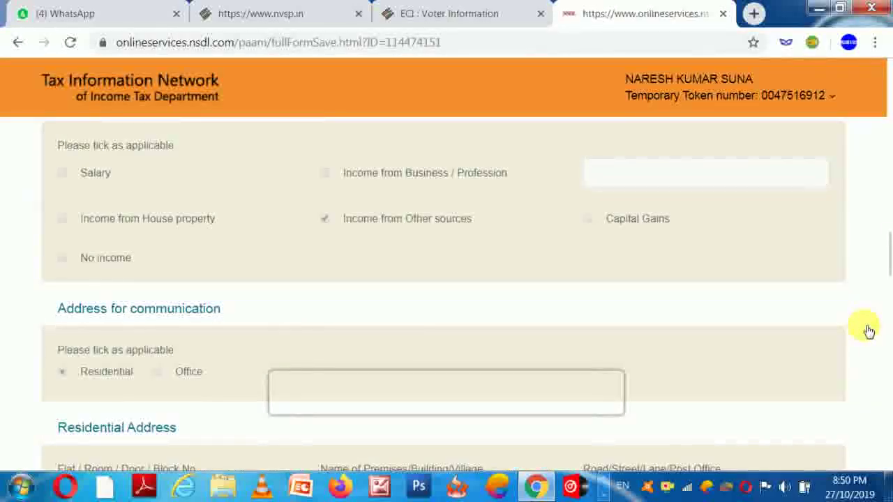
{"action": "scroll", "coordinate": [868, 331], "scroll_direction": "down", "scroll_amount": 5}
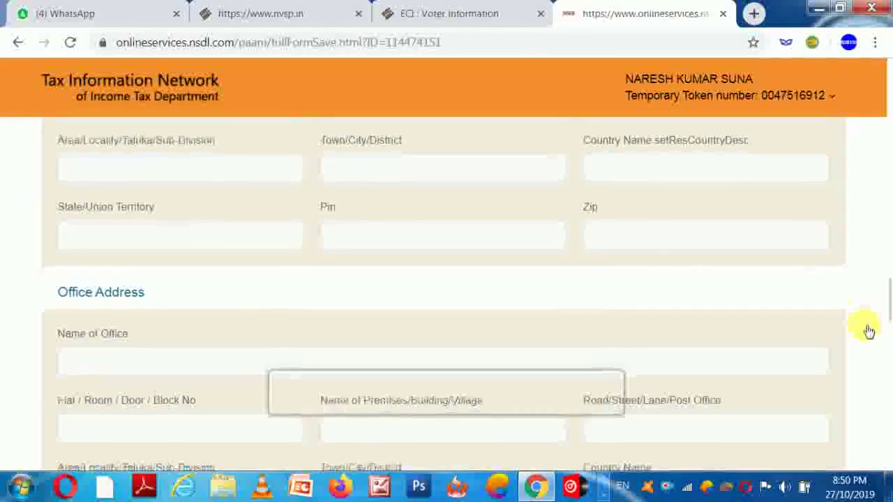
{"action": "scroll", "coordinate": [868, 331], "scroll_direction": "down", "scroll_amount": 5}
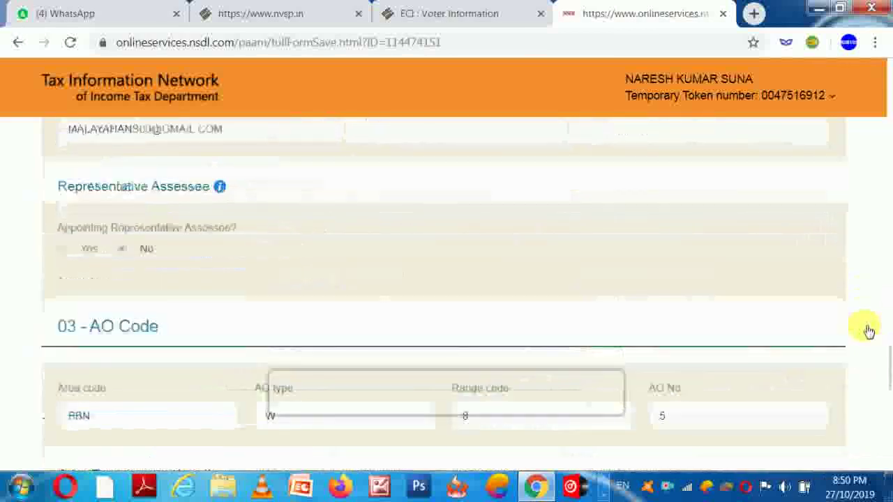
{"action": "scroll", "coordinate": [868, 332], "scroll_direction": "down", "scroll_amount": 3}
{"action": "scroll", "coordinate": [869, 331], "scroll_direction": "down", "scroll_amount": 5}
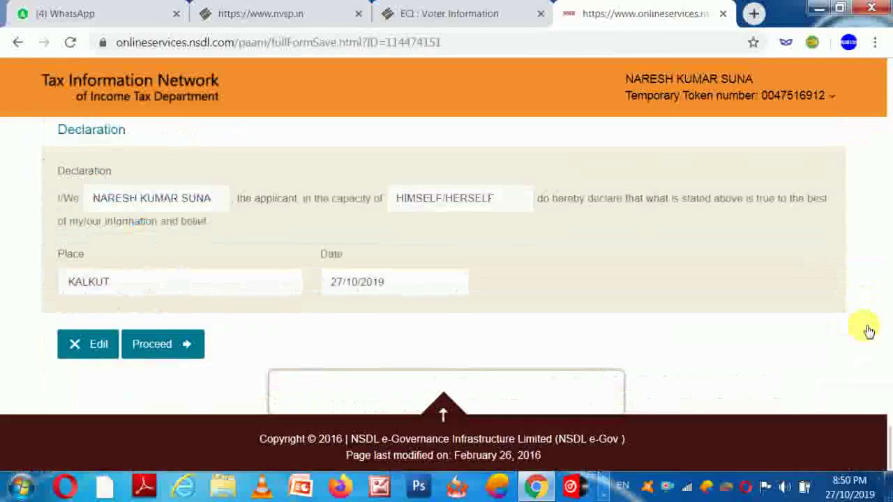
Step: Confirm the Form 49A details and proceed to the mode-of-payment page
{"action": "left_click", "coordinate": [166, 348]}
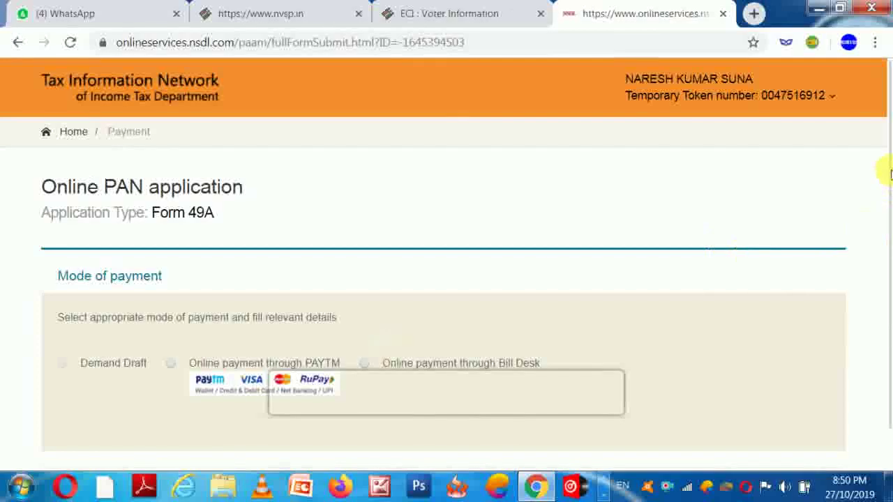
{"action": "scroll", "coordinate": [887, 202], "scroll_direction": "down", "scroll_amount": 1}
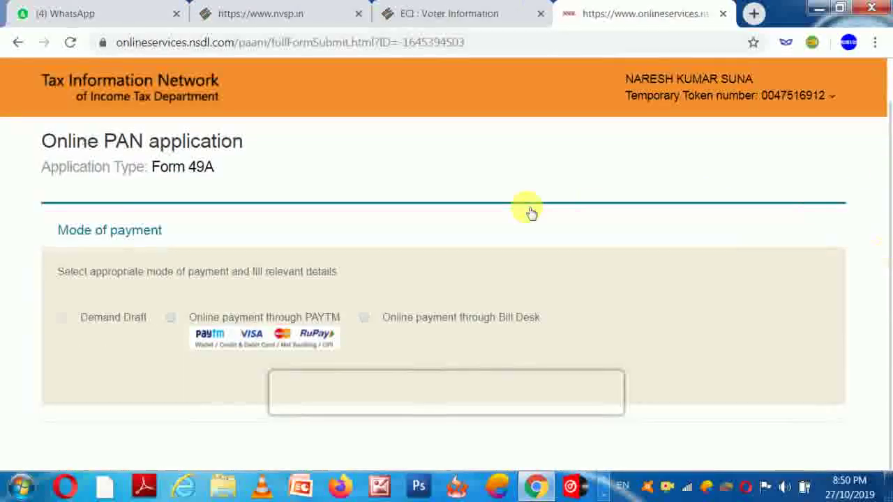